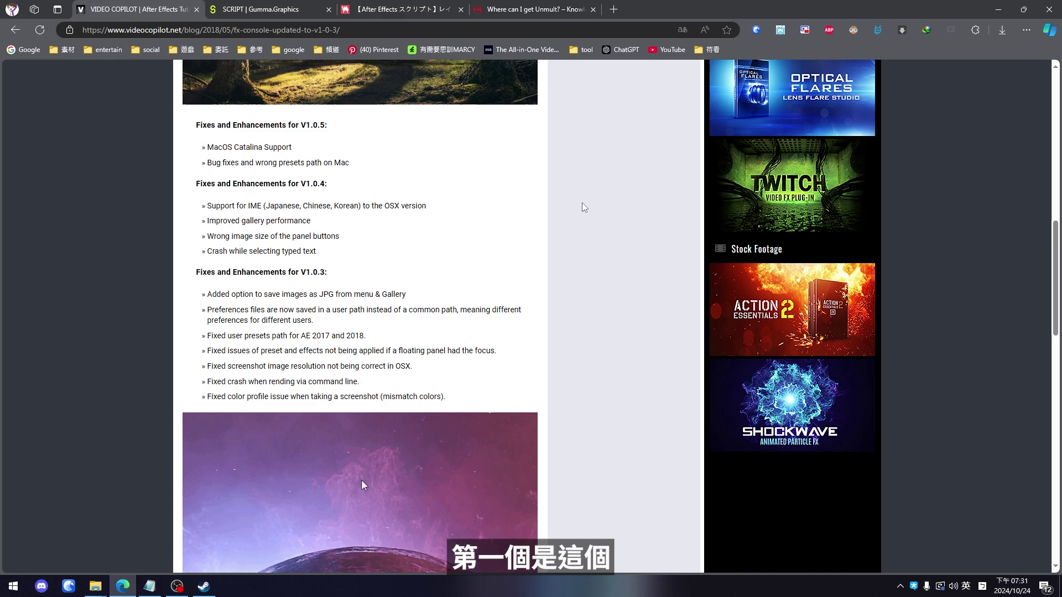
Step: Download the Windows version of the FX Console V1.0.5 plug-in from the Video Copilot blog post
scroll(363, 485, "up", 10)
scroll(459, 275, "up", 2)
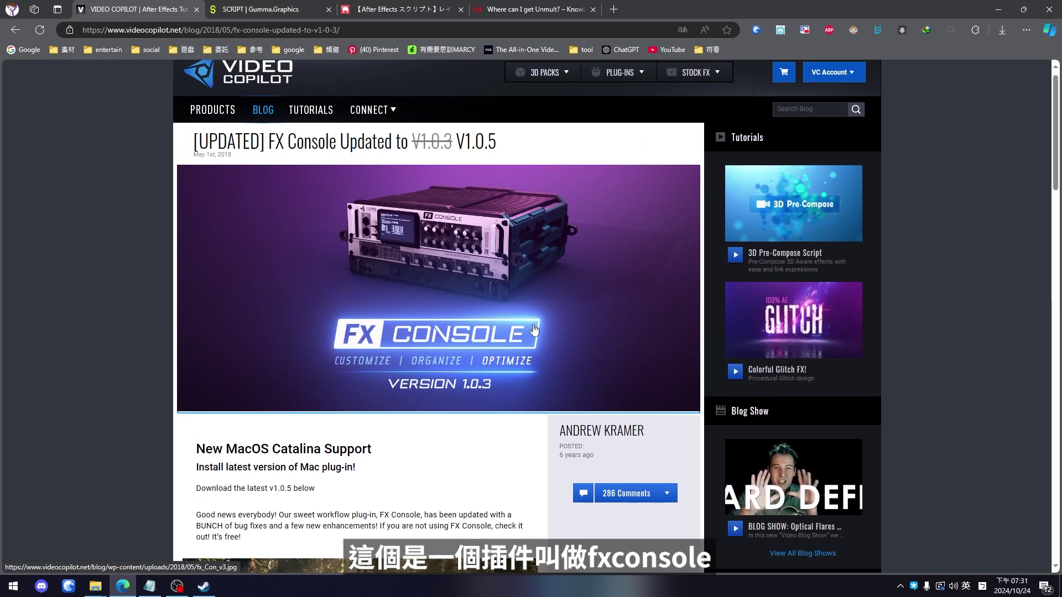
scroll(268, 227, "down", 10)
left_click(235, 214)
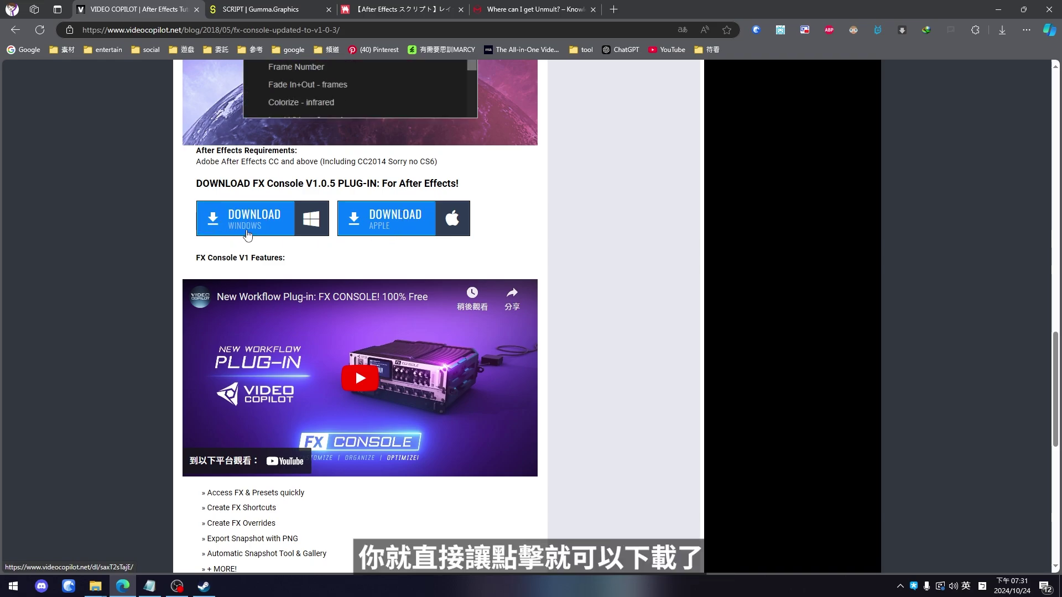
Step: Switch to File Explorer and extract FXConsole_1.0.5_Installer_x64_2022.exe from its zip archive into the tutorial folder
mouse_move(95, 585)
left_click(35, 531)
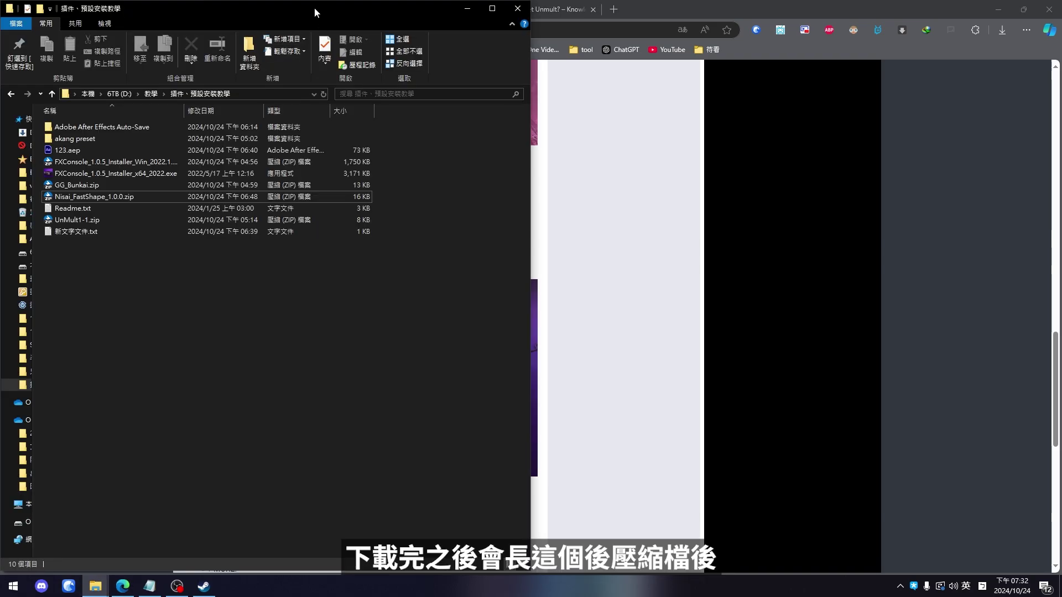
left_click_drag(314, 7, 518, 50)
double_click(310, 208)
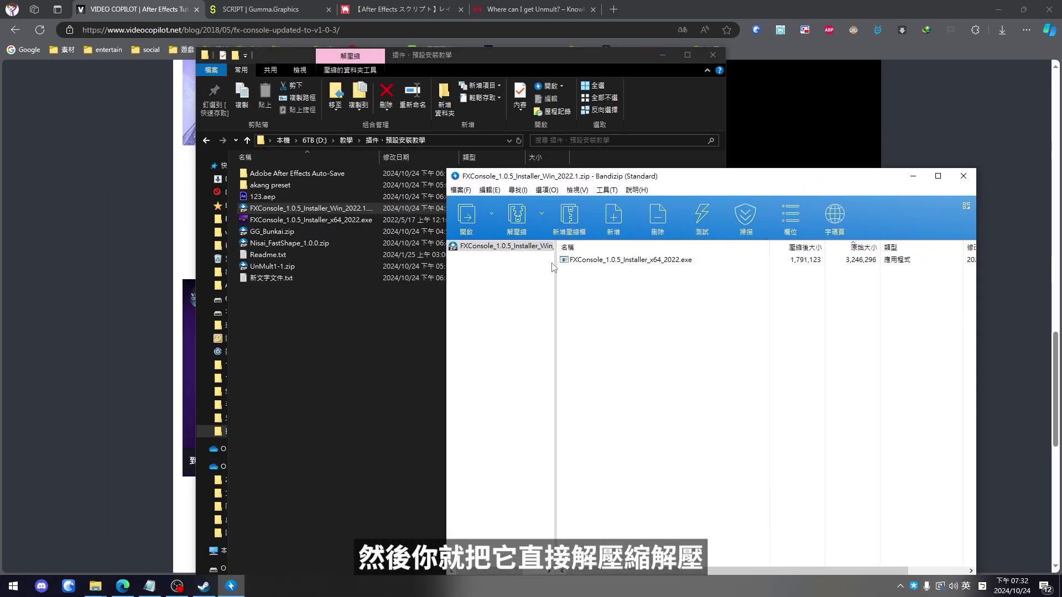
left_click_drag(598, 260, 360, 327)
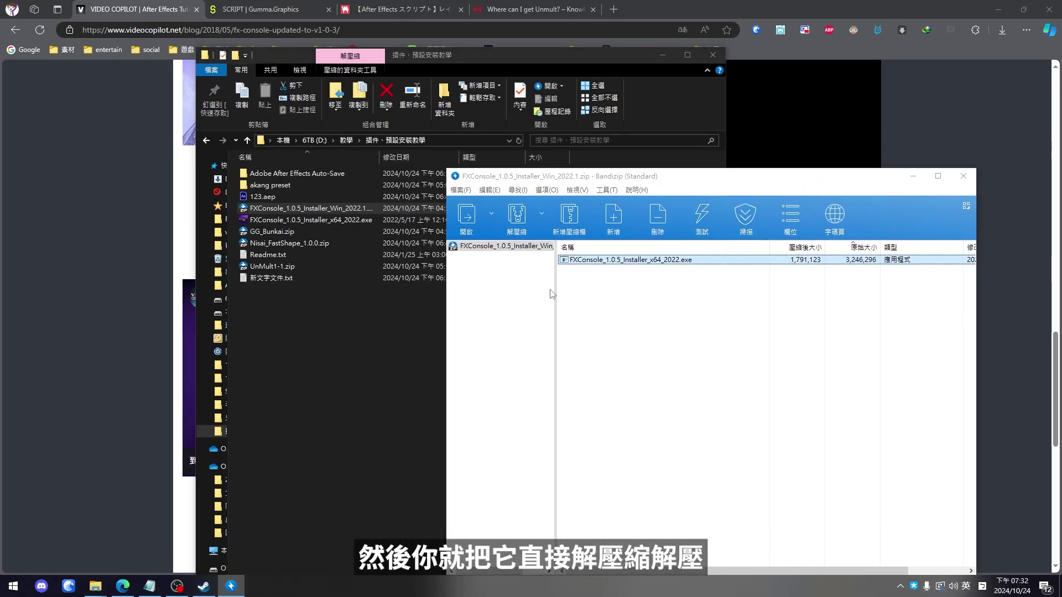
Step: Run the FX Console installer, accept the license, and install it for After Effects 2024 and 2023
double_click(313, 224)
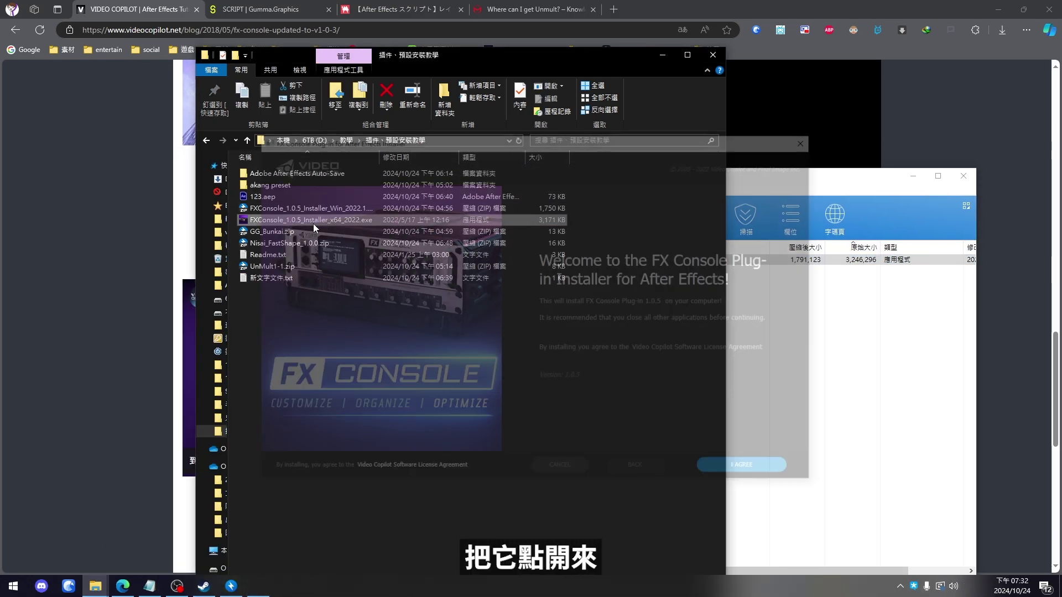
left_click(763, 470)
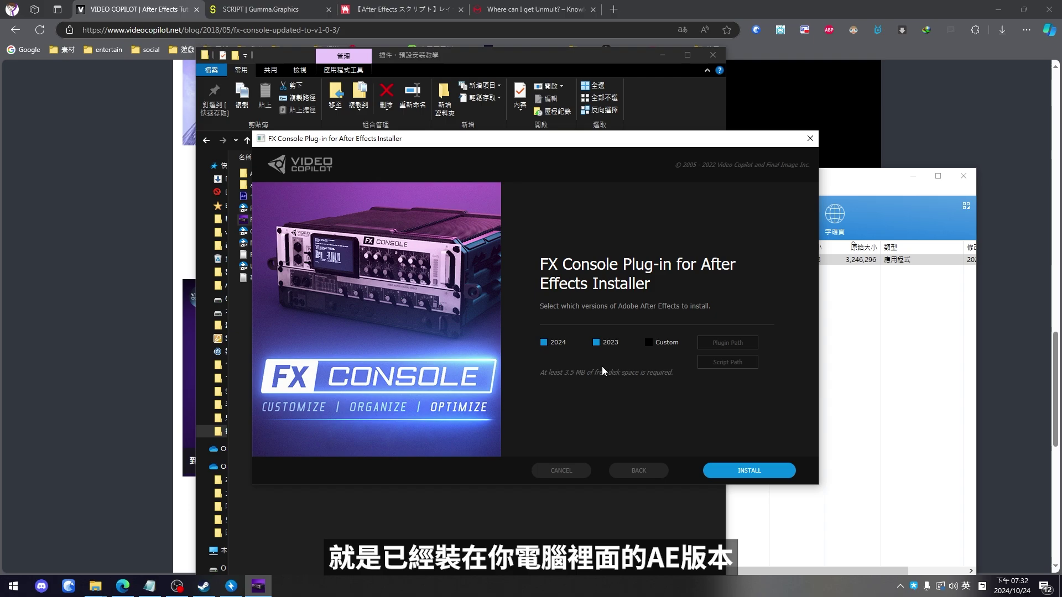
left_click(755, 465)
left_click(751, 470)
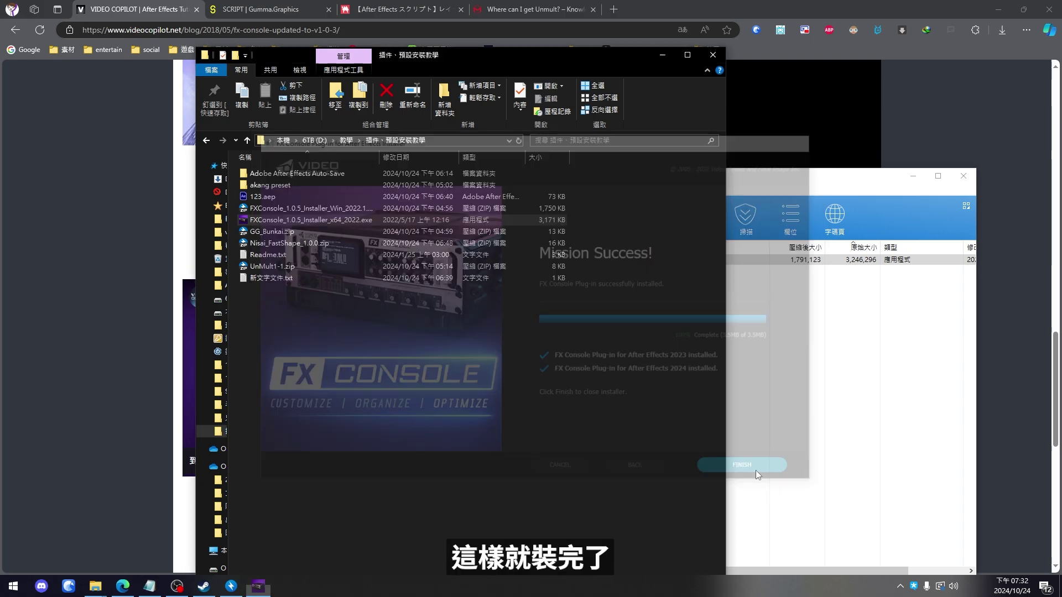
left_click(911, 178)
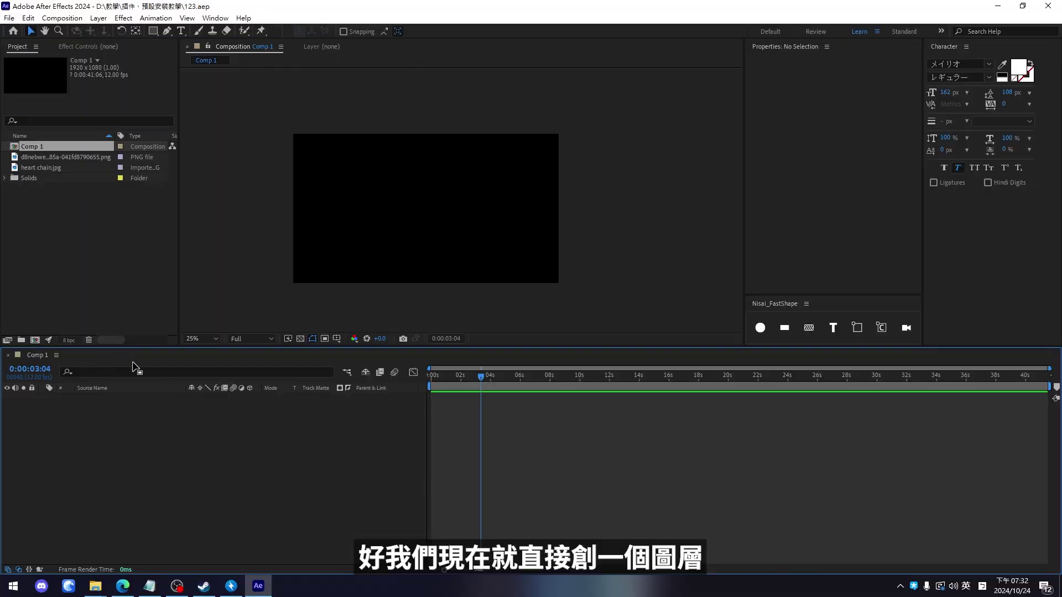
Step: Create a white solid layer in Comp 1 and select it with the layer names displayed
key("ctrl+y")
key("Return")
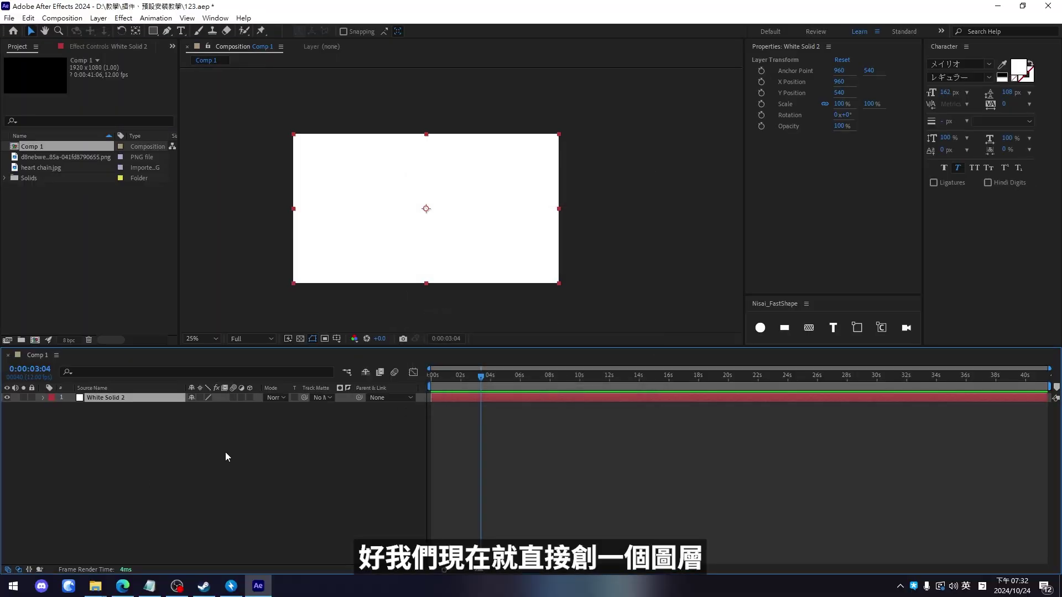
left_click(230, 442)
left_click(152, 388)
left_click(144, 398)
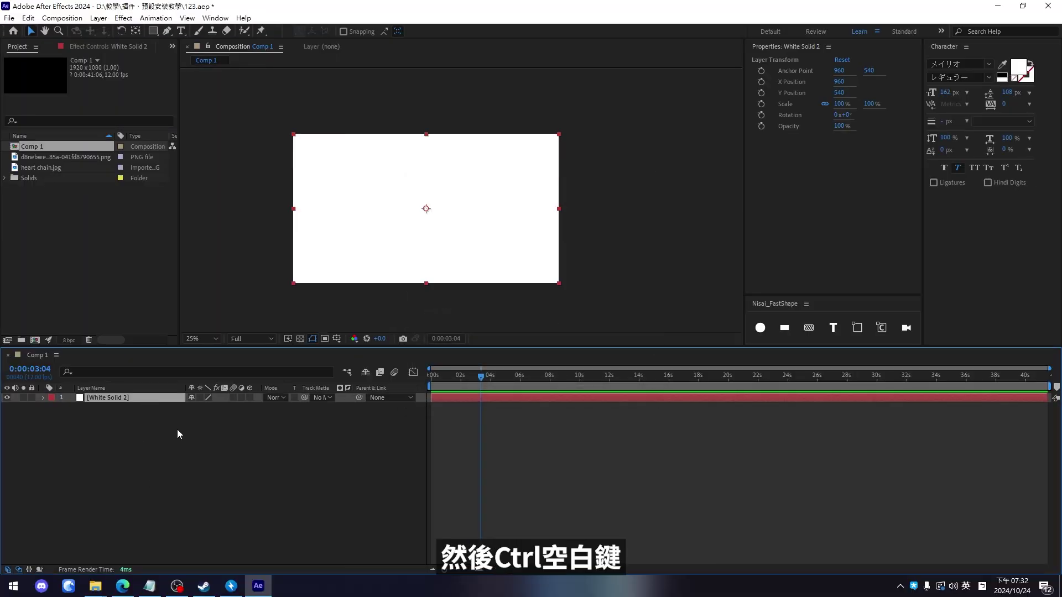
Step: Take a snapshot of the composition with FX Console and view the earlier cover image in its gallery
key("ctrl+space")
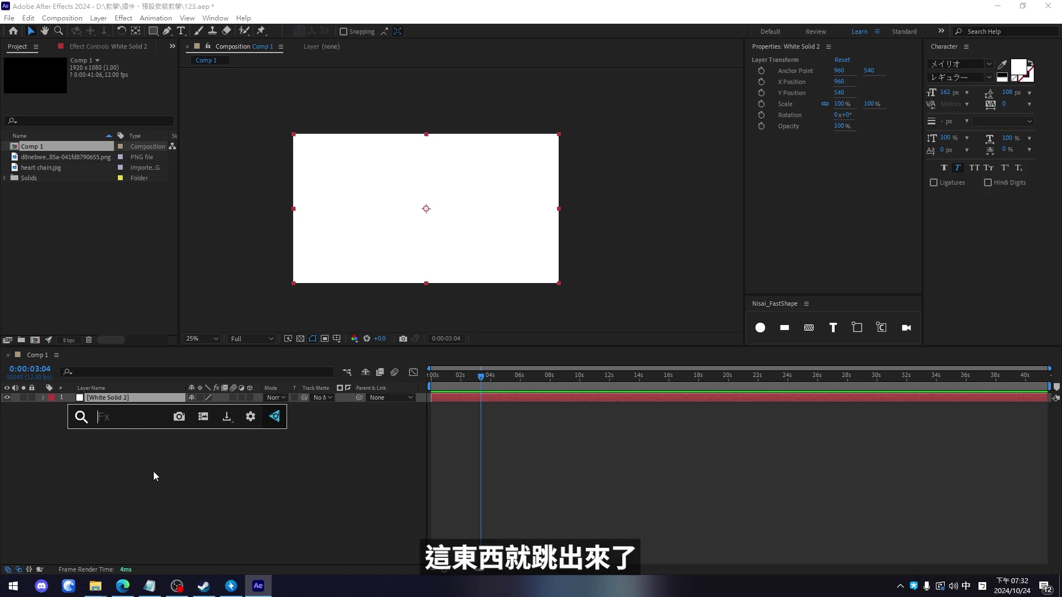
left_click(178, 417)
scroll(323, 330, "down", 5)
scroll(324, 330, "up", 2)
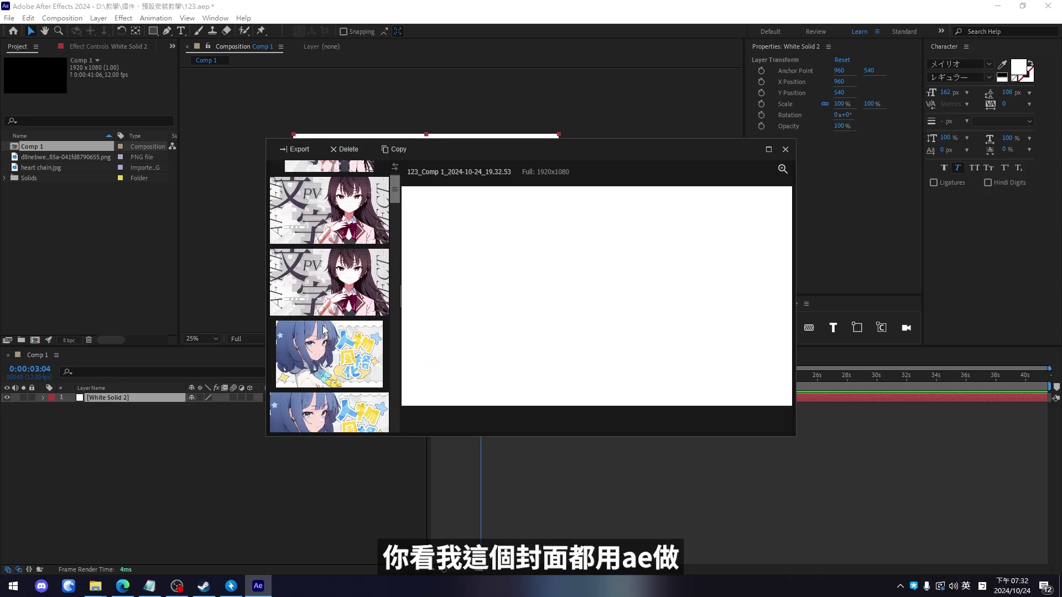
scroll(324, 330, "up", 3)
left_click(313, 271)
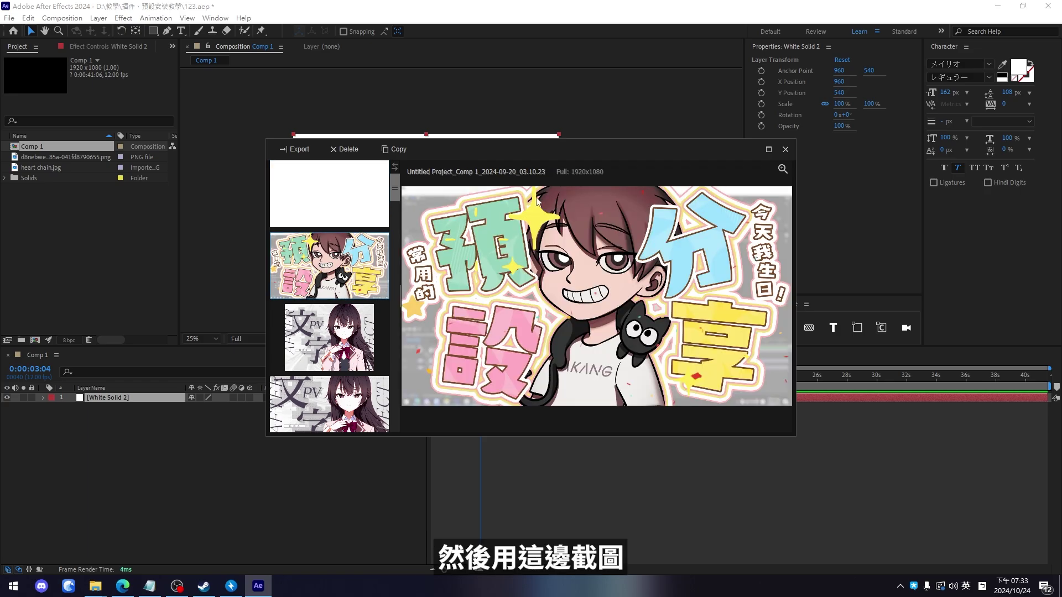
left_click(785, 149)
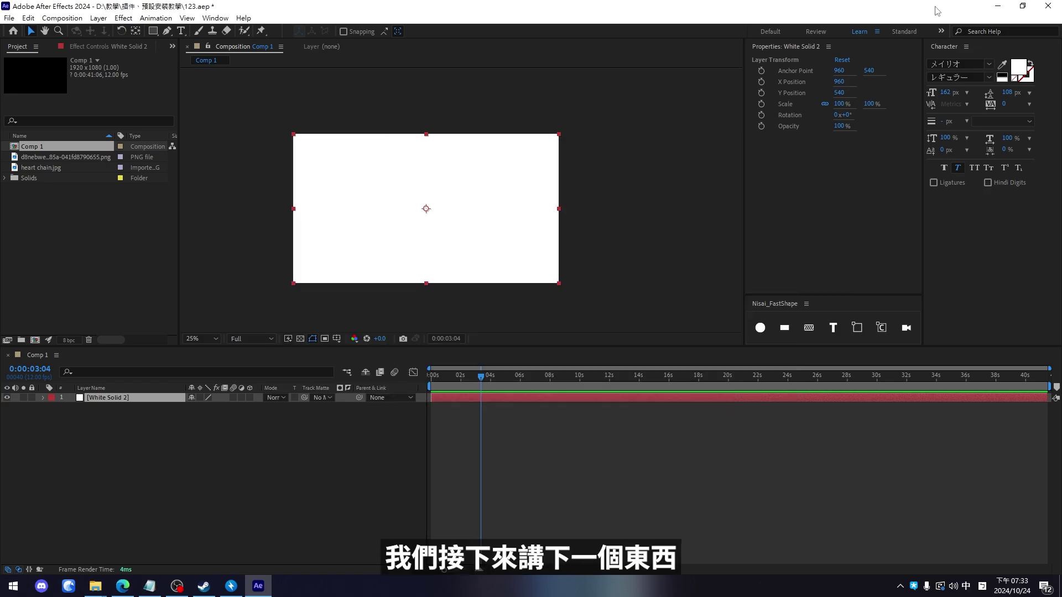
Step: Save the project
key("ctrl+s")
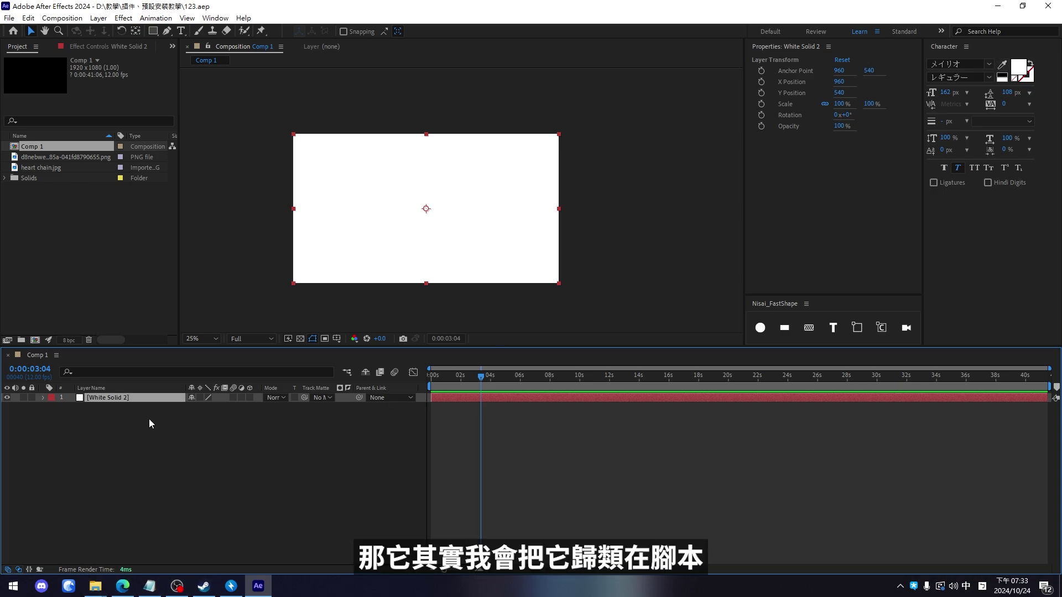
left_click(162, 274)
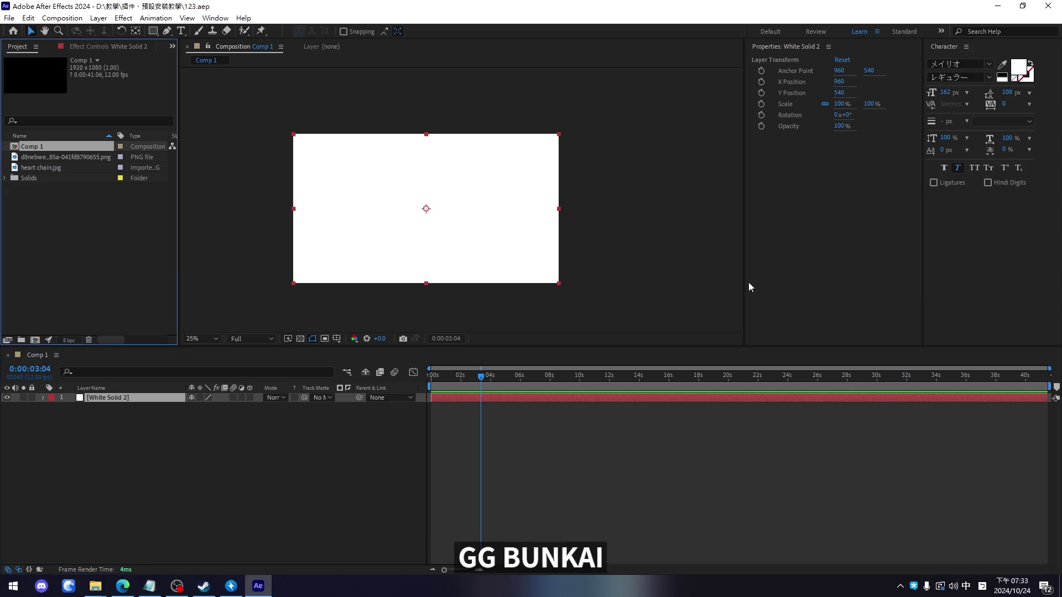
Step: Switch to the browser and download GG_Bunkai.zip through the Google Drive link on the Gumma.Graphics script page
left_click(123, 587)
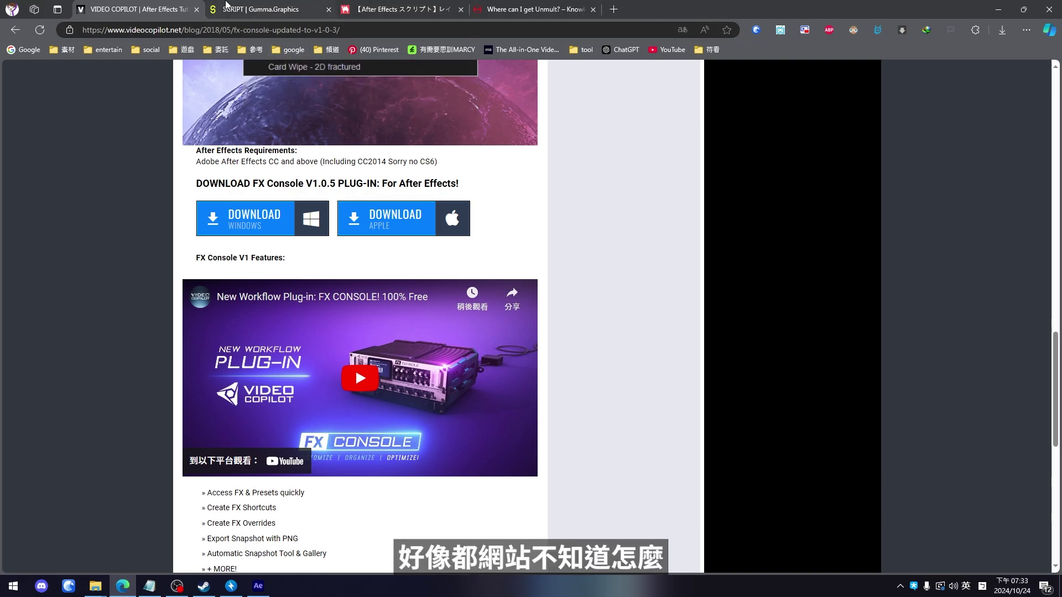
left_click(233, 8)
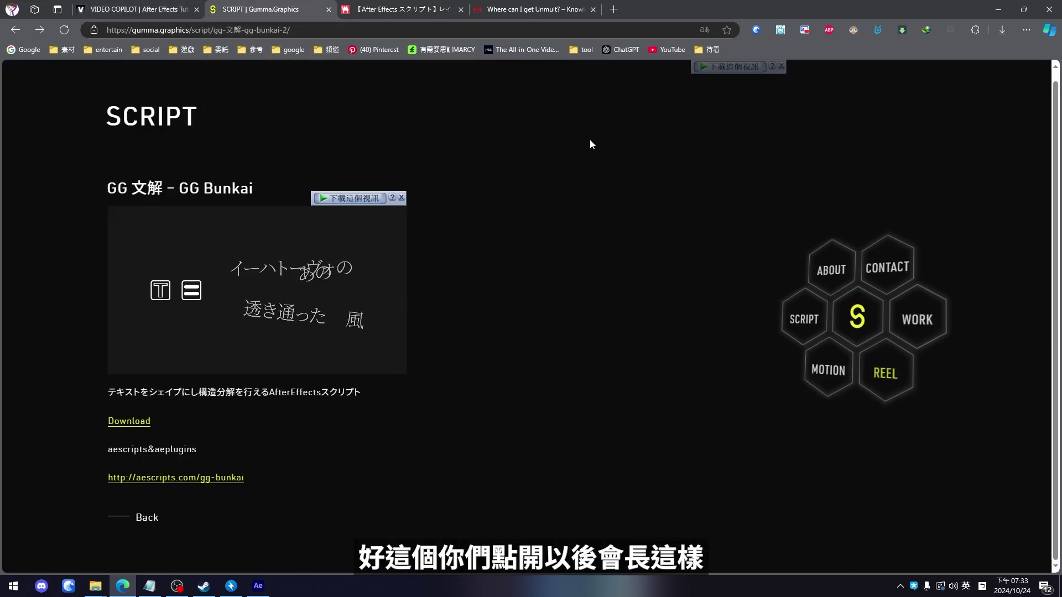
left_click(131, 423)
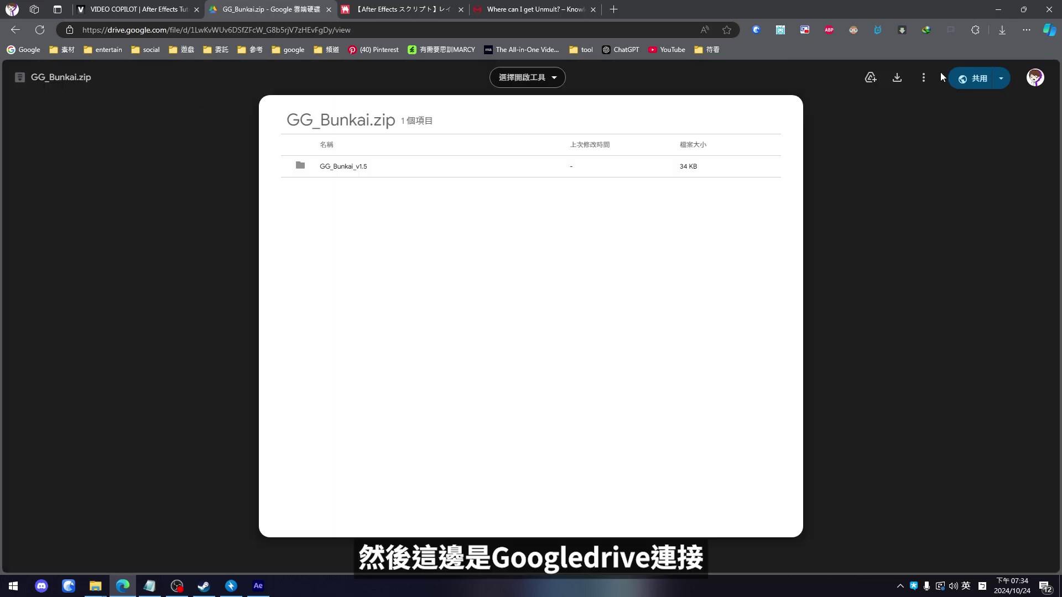
left_click(897, 77)
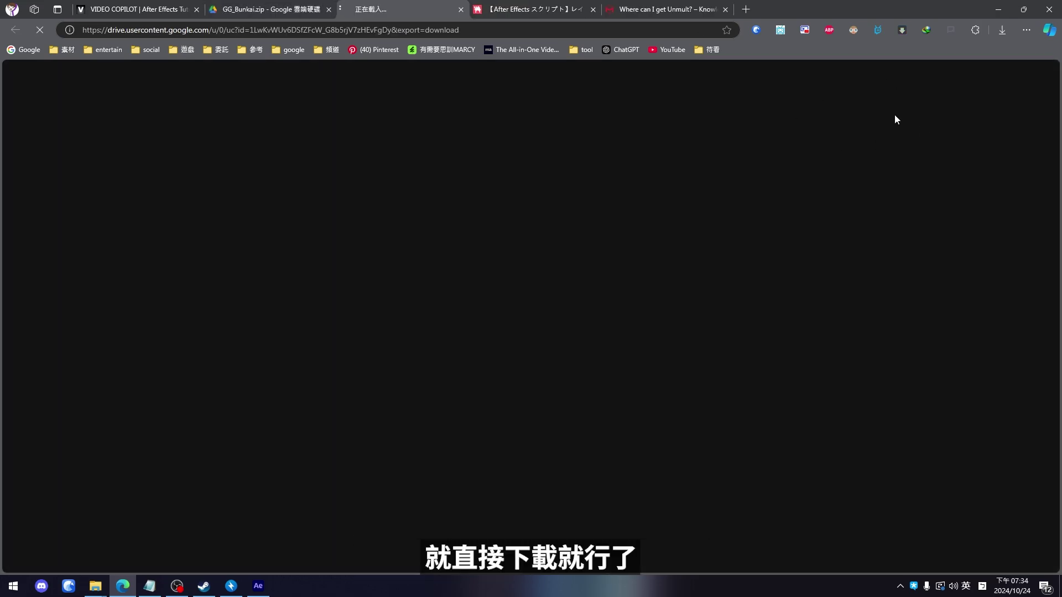
left_click(460, 9)
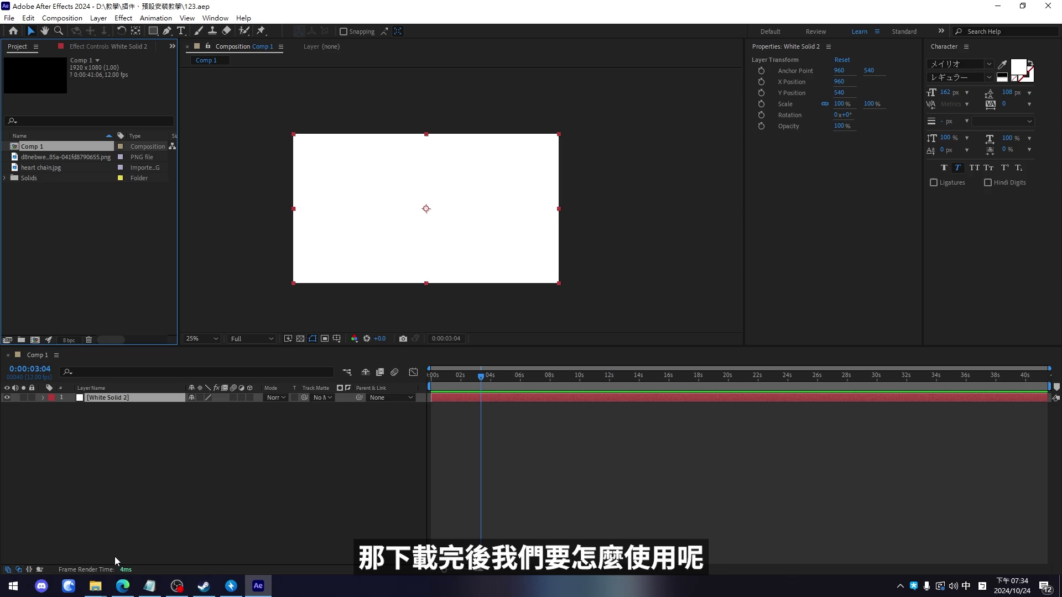
Step: Switch to File Explorer, open GG_Bunkai.zip, and select the BK_icon folder and GG_Bunkai.jsx inside GG_Bunkai_v1.5
left_click(95, 586)
double_click(85, 184)
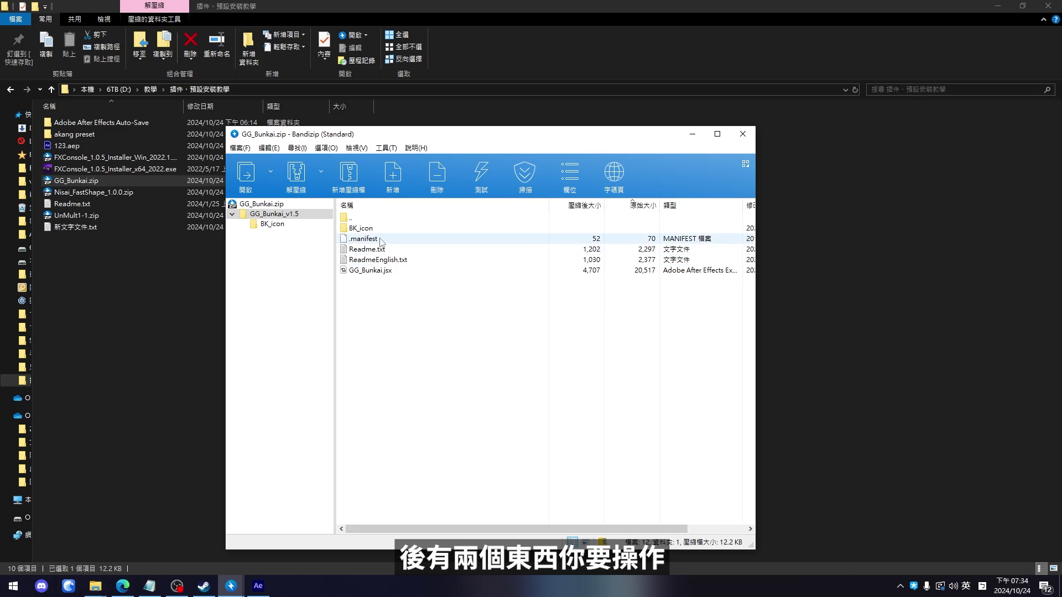
left_click(367, 229)
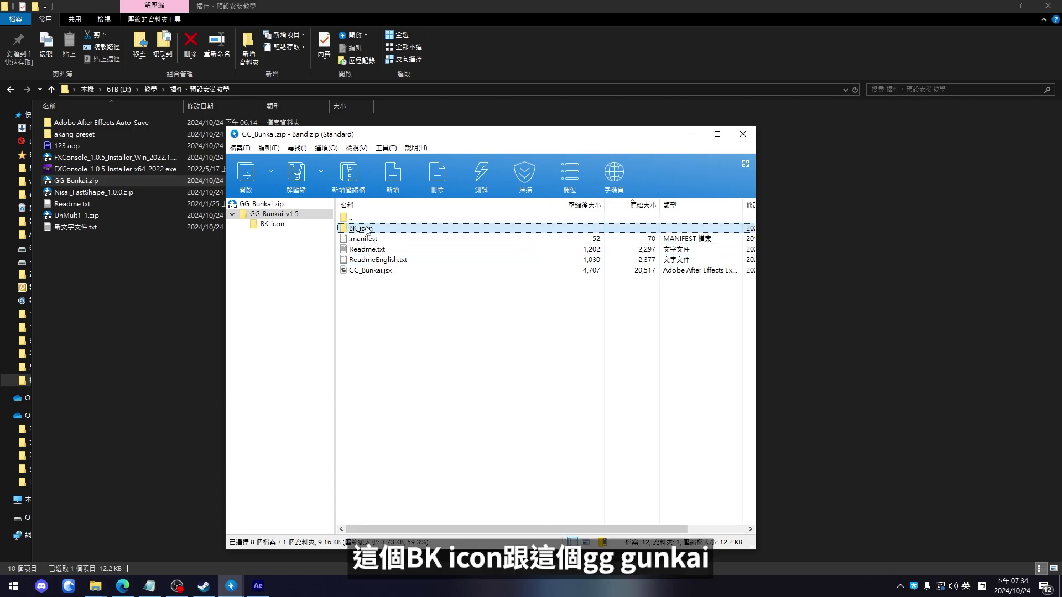
left_click(371, 270, "ctrl")
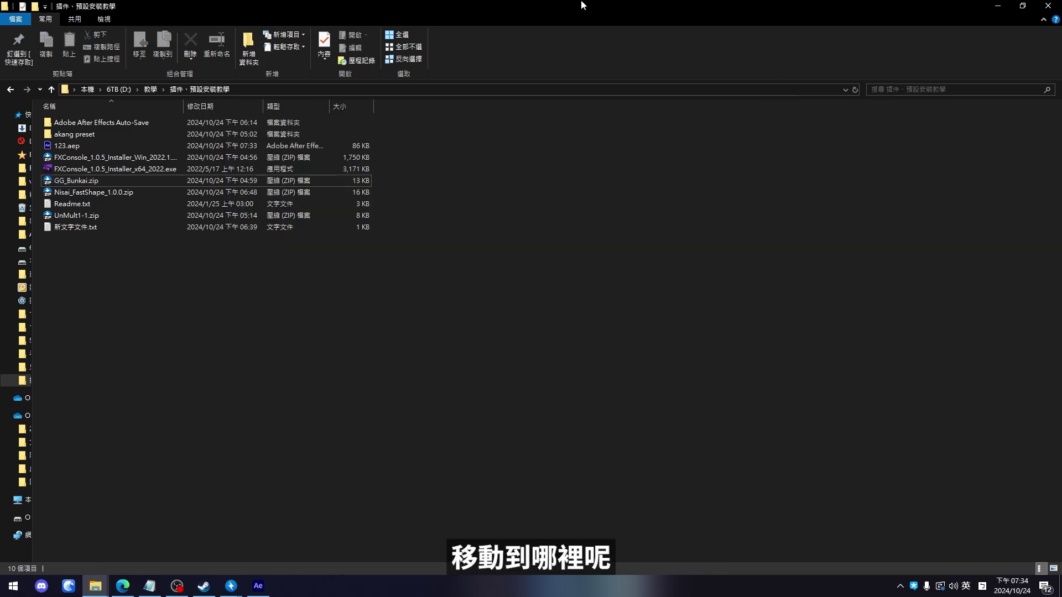
Step: Open a second File Explorer window at C:\Program Files\Adobe\Adobe After Effects 2024\Support Files\Scripts\ScriptUI Panels, beside the tutorial folder
key("super+e")
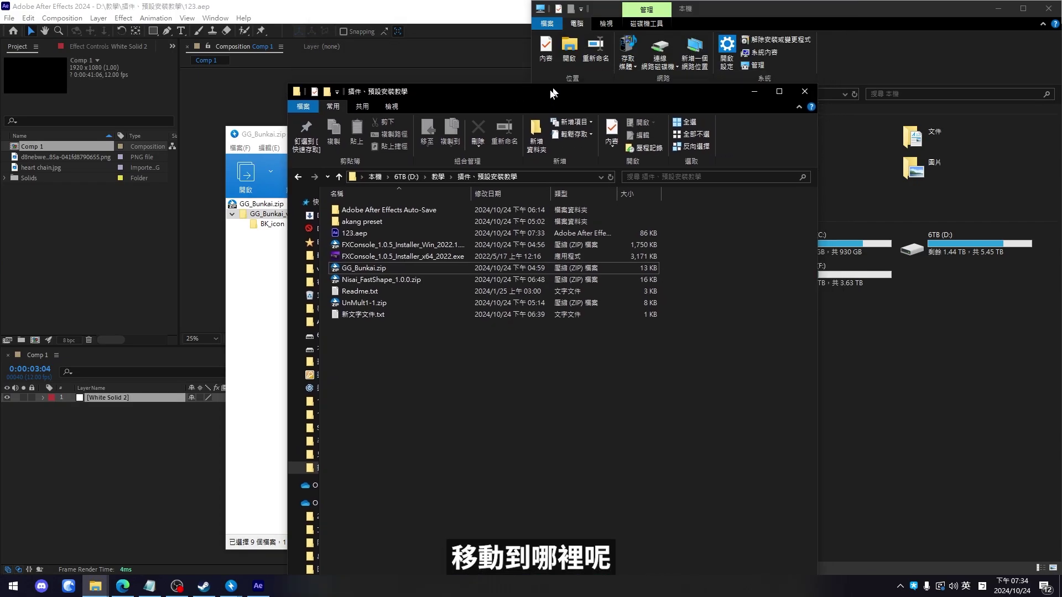
key("super+Right")
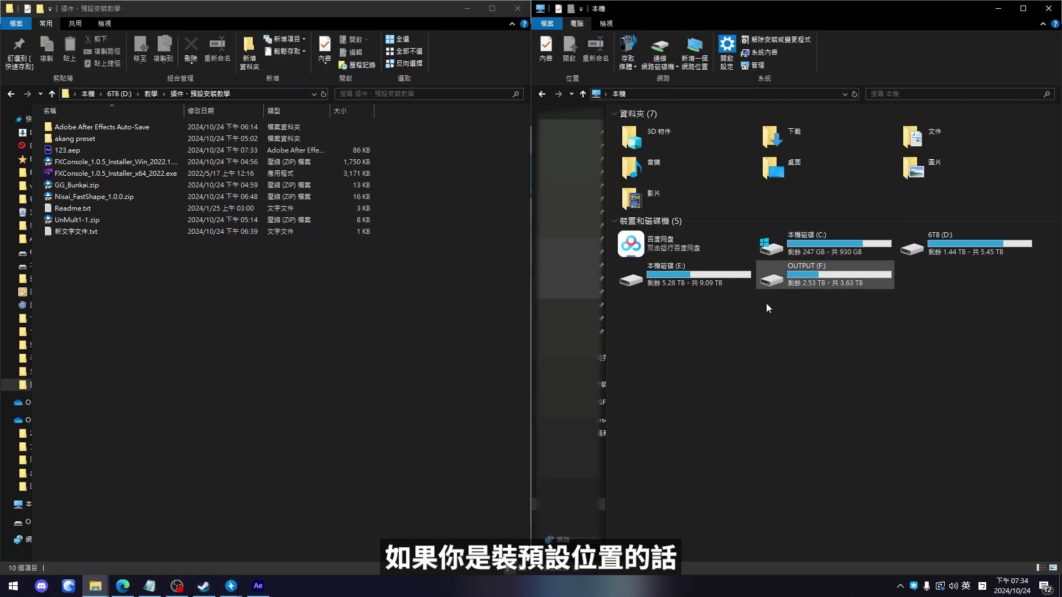
double_click(806, 241)
double_click(664, 242)
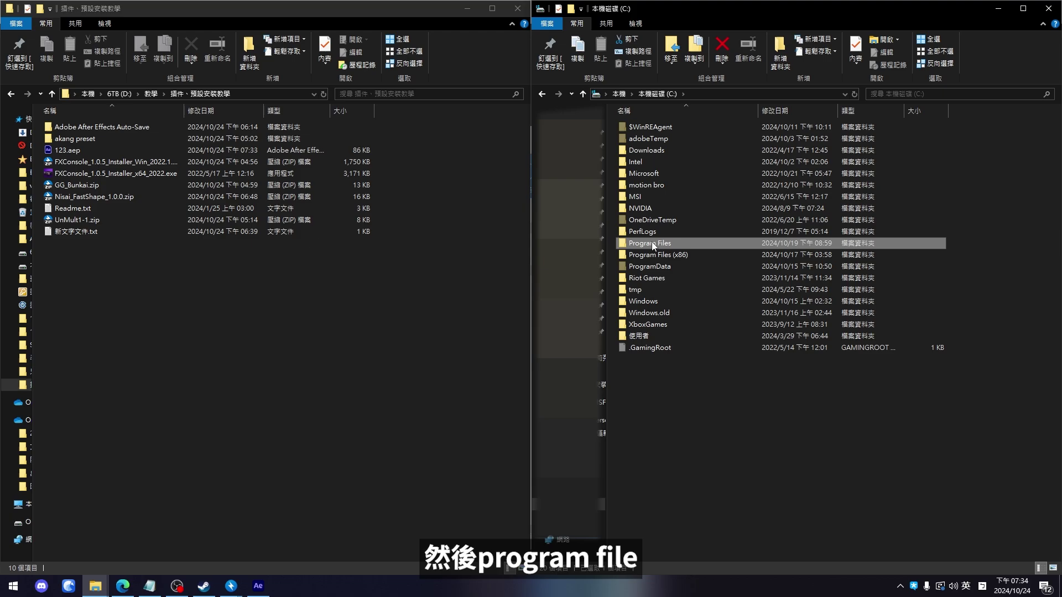
double_click(661, 129)
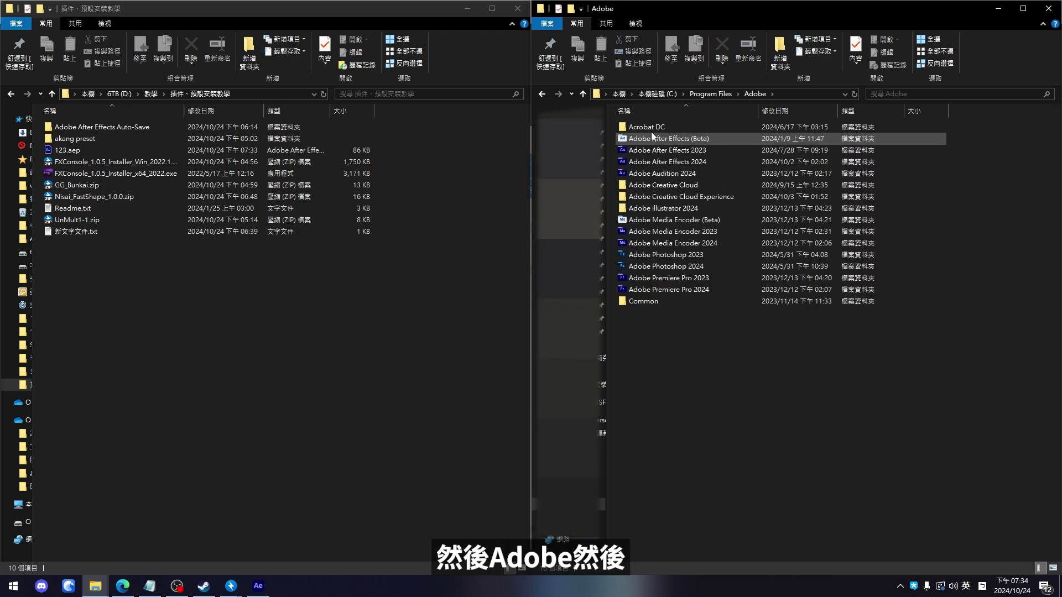
double_click(666, 160)
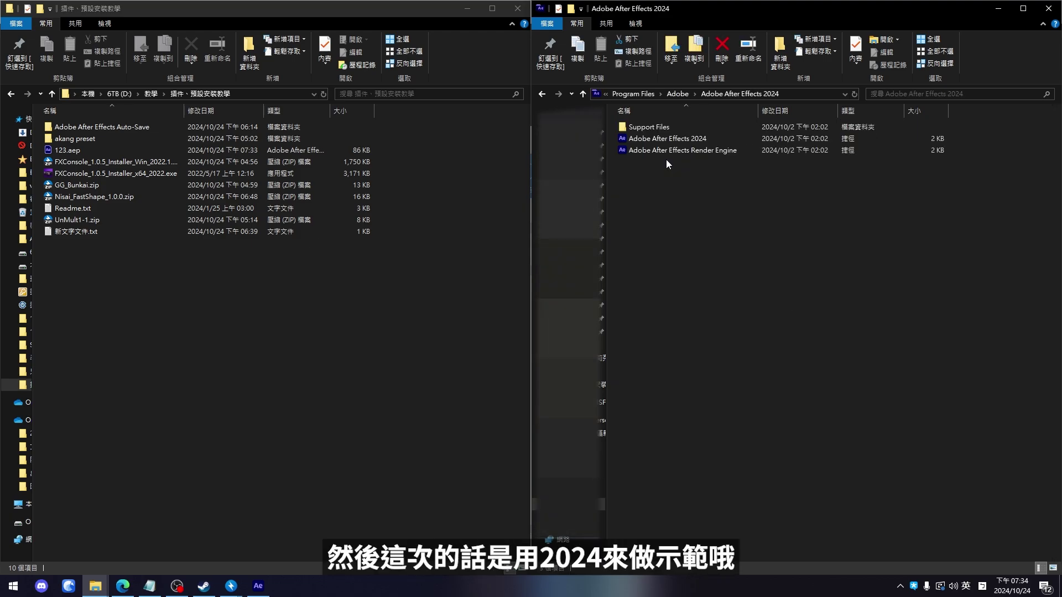
double_click(644, 128)
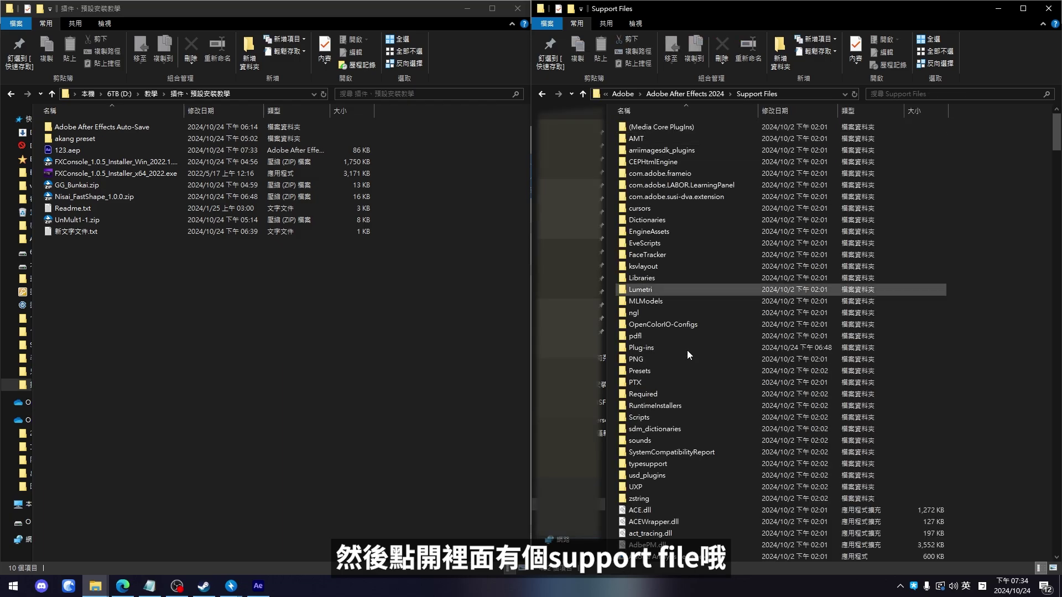
double_click(652, 418)
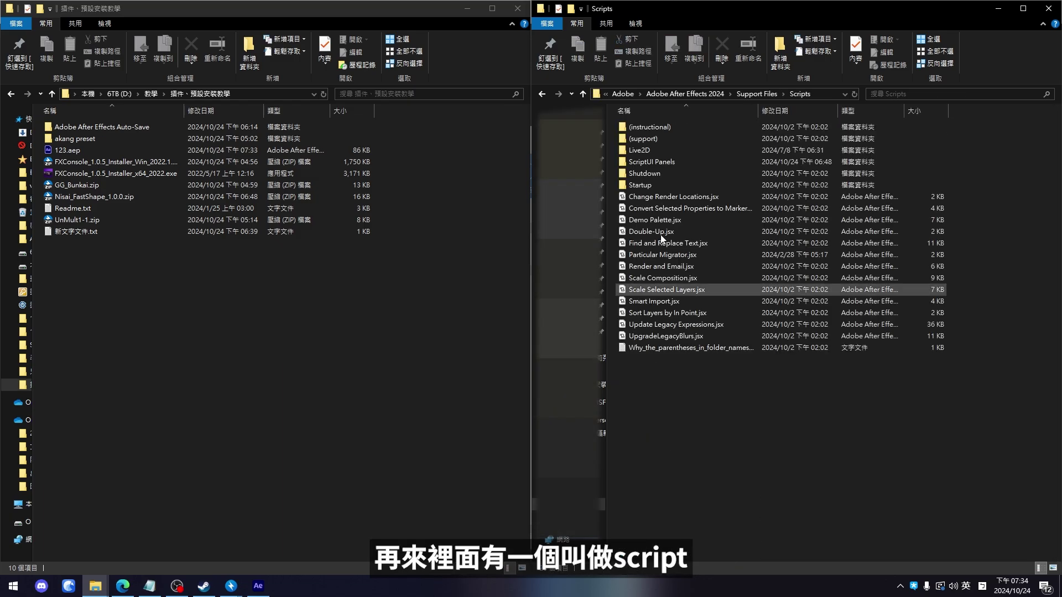
double_click(642, 162)
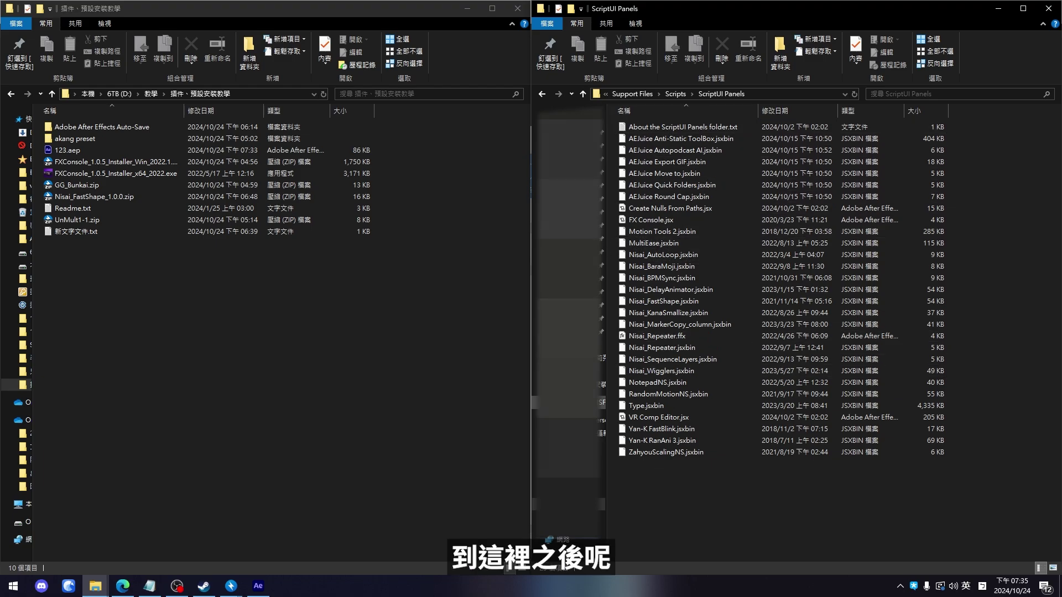
Step: Copy the BK_icon folder and GG_Bunkai.jsx from the open archive into the ScriptUI Panels folder, granting administrator permission
left_click(231, 586)
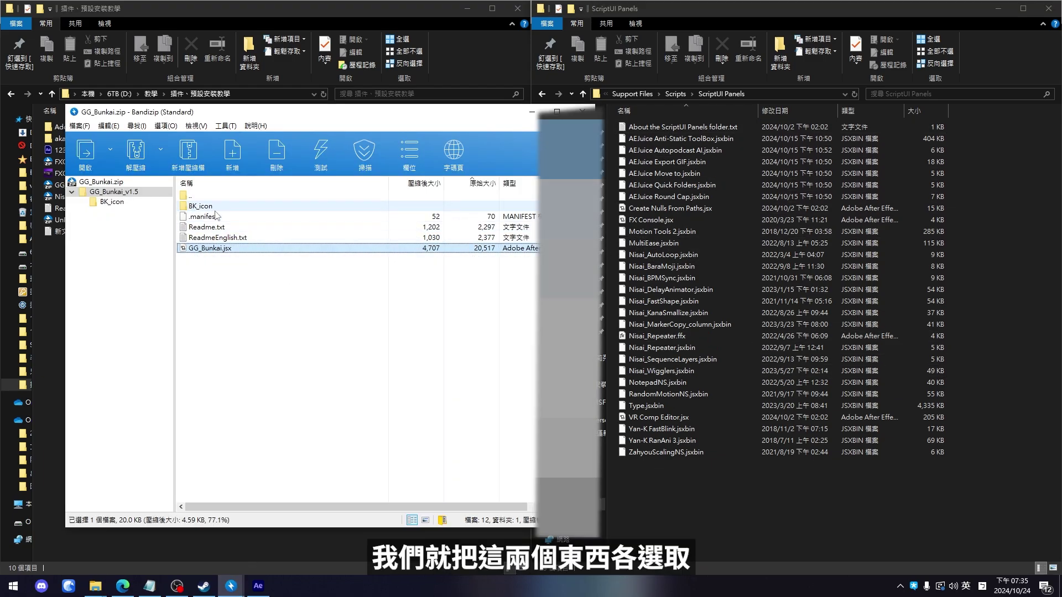
left_click_drag(210, 247, 752, 440)
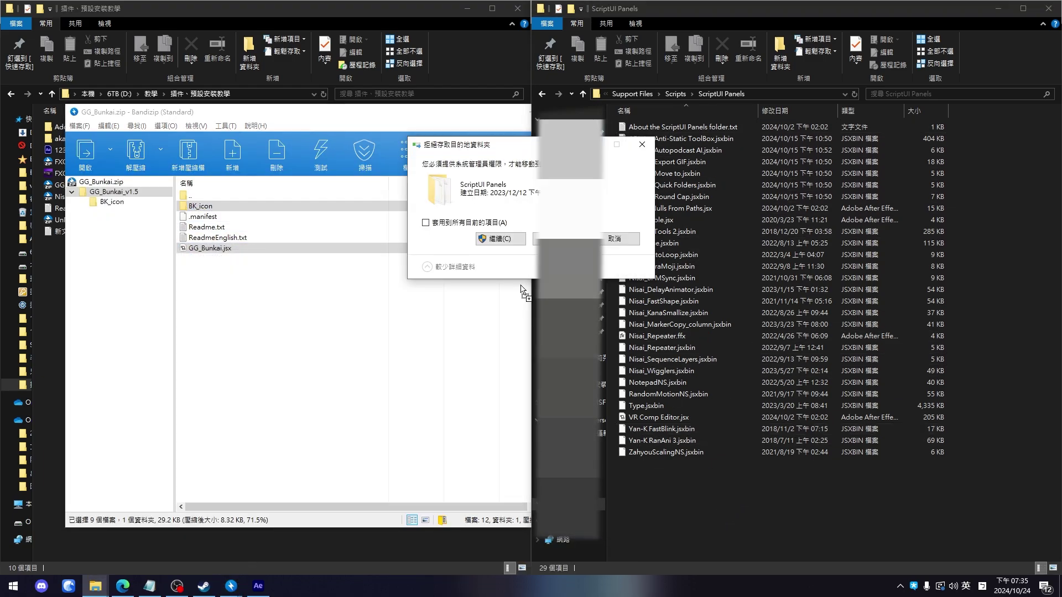
left_click(486, 235)
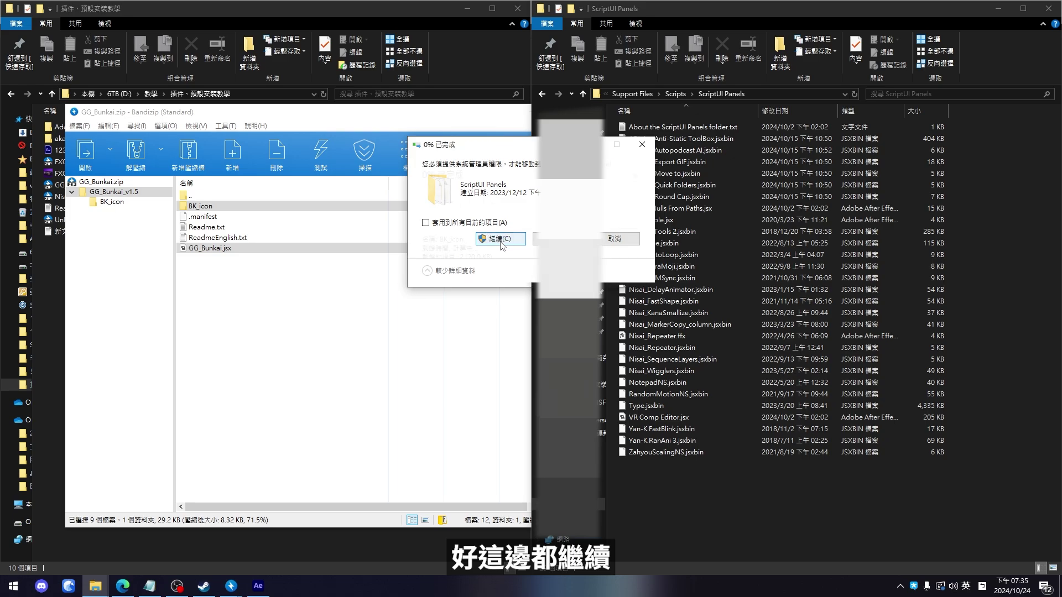
left_click(484, 241)
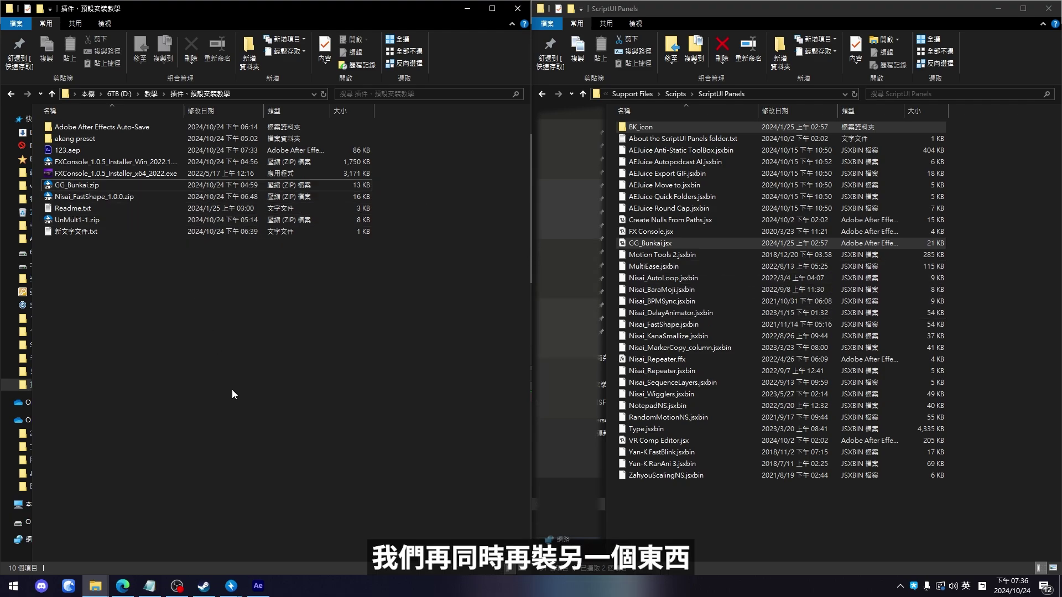
Step: Switch to the browser and download the free version of the Nisai_FastShape script from its BOOTH page
left_click(123, 586)
scroll(427, 232, "down", 4)
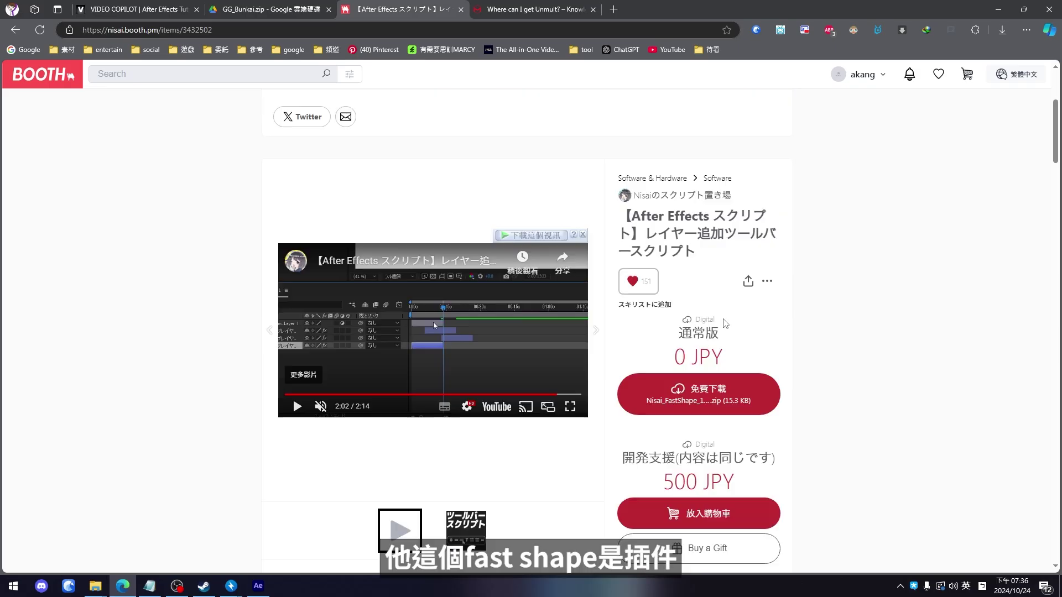
scroll(691, 356, "up", 2)
scroll(691, 357, "up", 2)
scroll(691, 232, "down", 6)
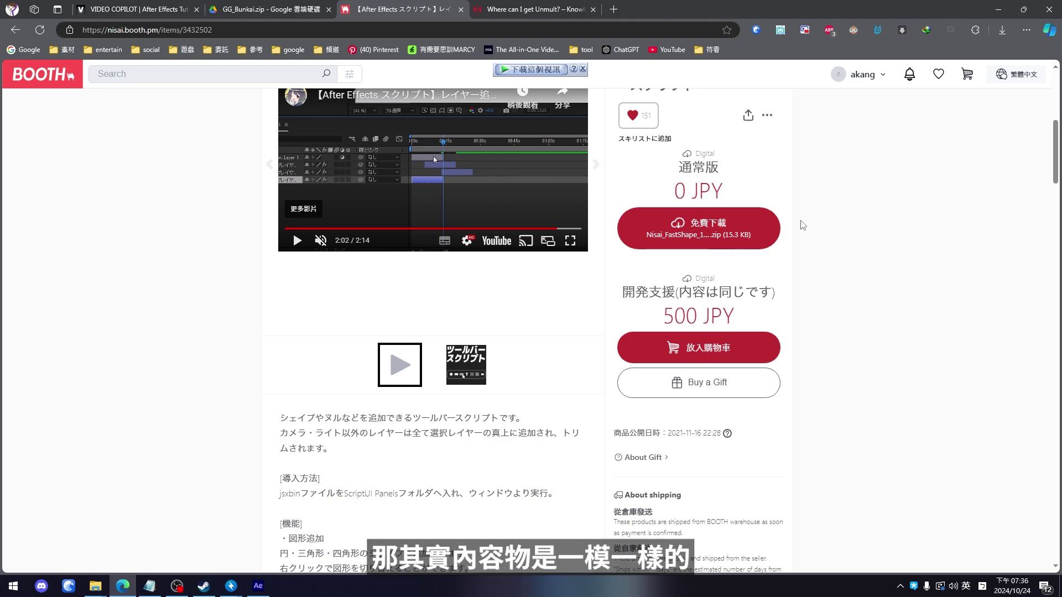
left_click(686, 229)
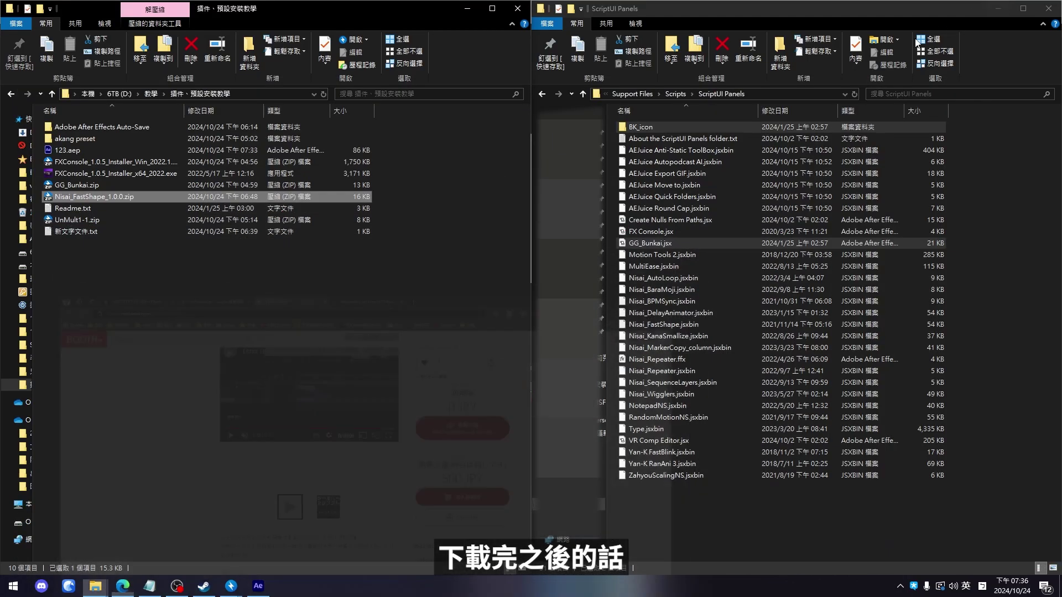
Step: Open Nisai_FastShape_1.0.0.zip in the tutorial folder and copy Nisai_FastShape.jsxbin into the ScriptUI Panels folder
double_click(98, 197)
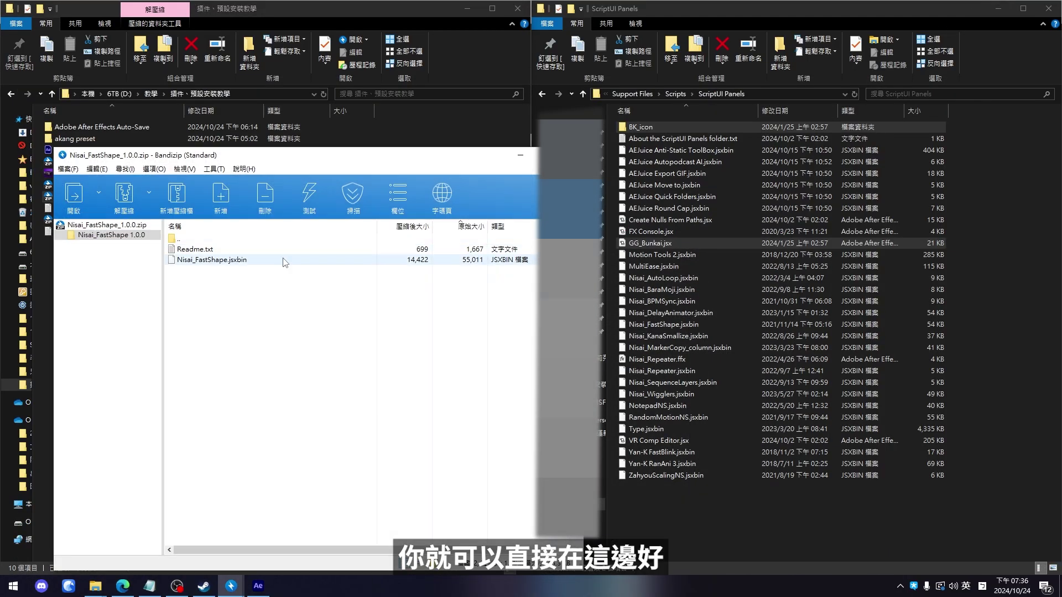
left_click(227, 263)
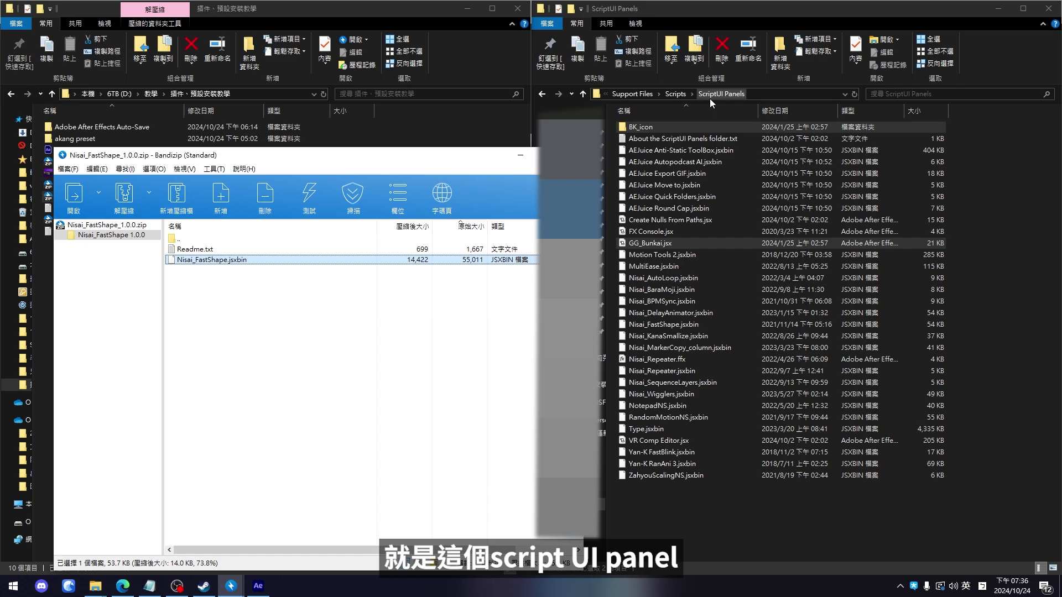
left_click_drag(231, 264, 647, 410)
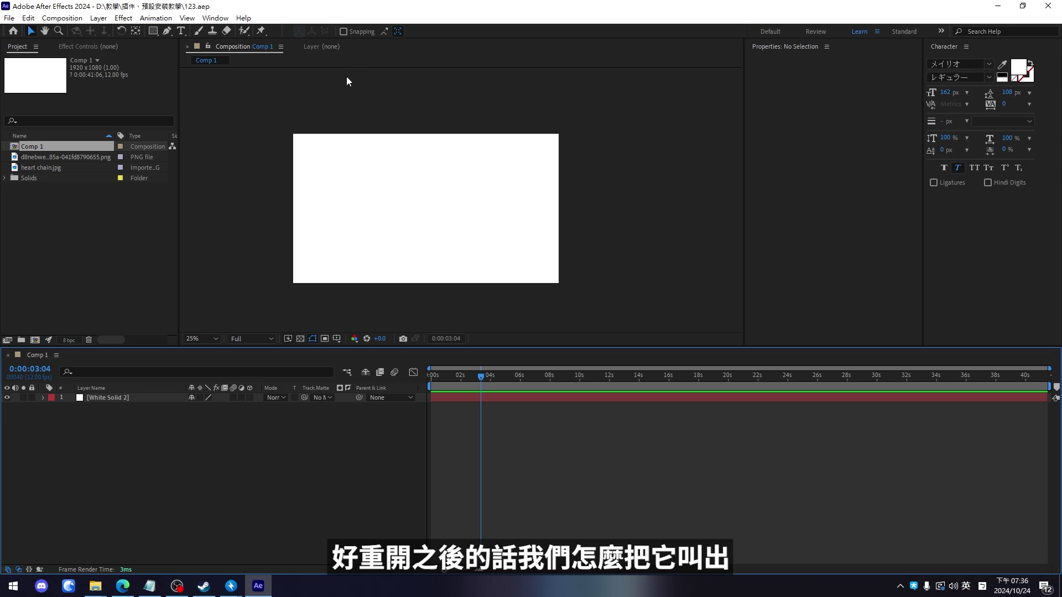
Step: In After Effects, open the GG_Bunkai and Nisai_FastShape script panels
left_click(215, 18)
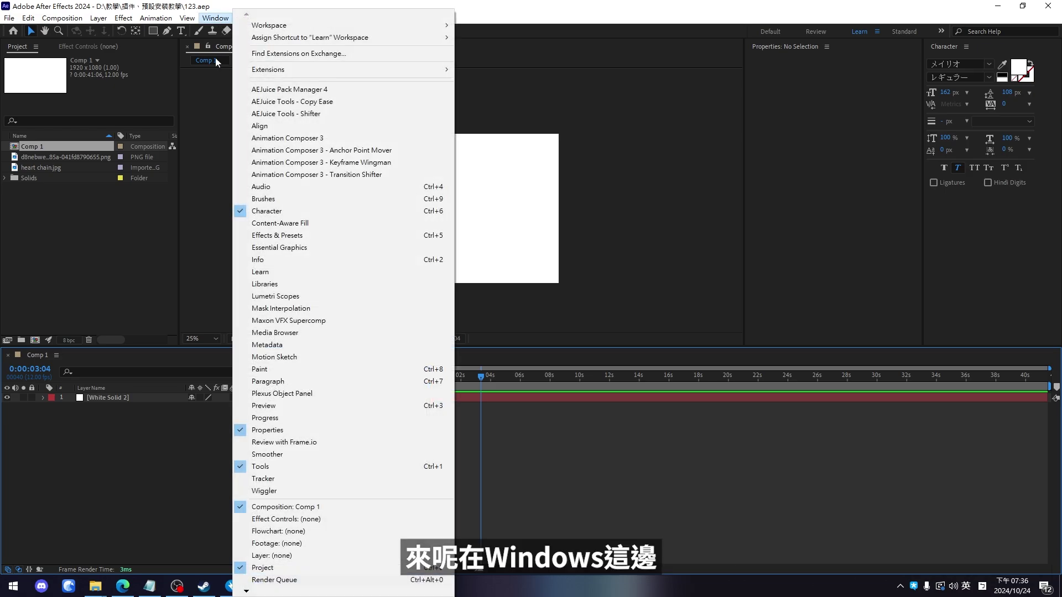
mouse_move(276, 592)
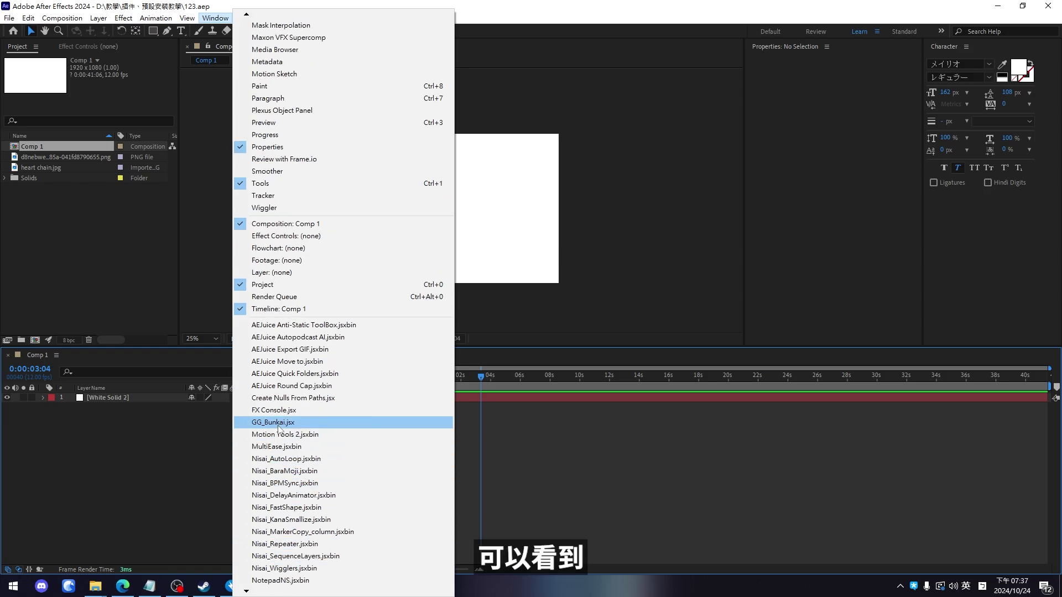
left_click(282, 355)
left_click(215, 18)
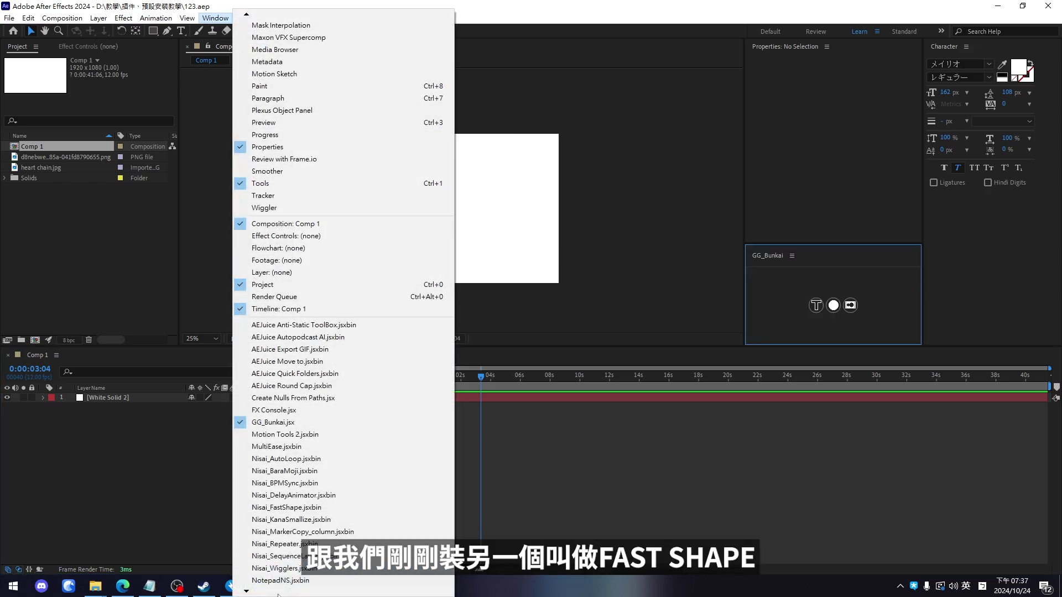
left_click(308, 423)
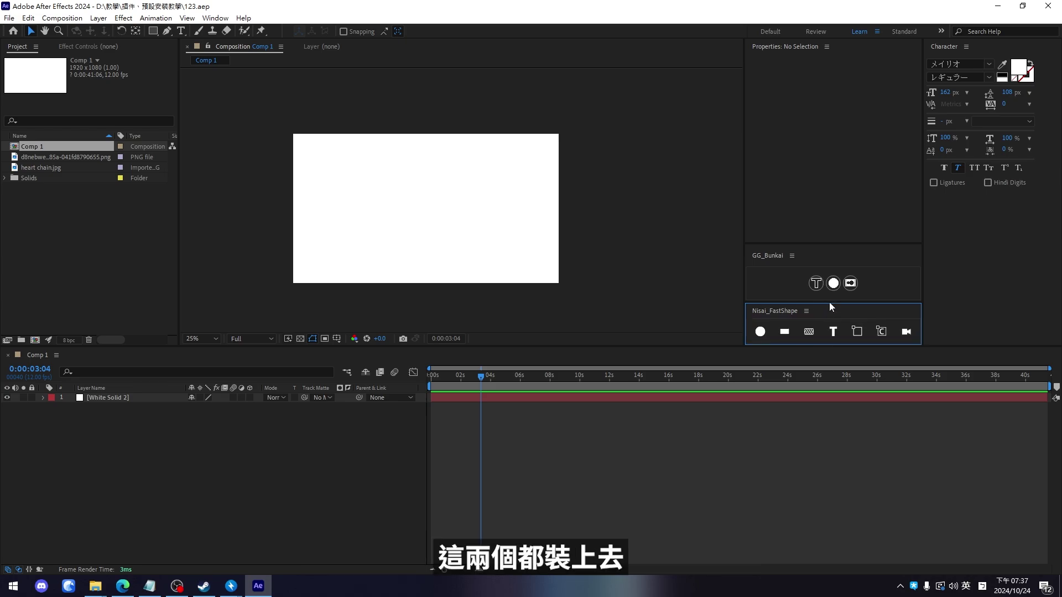
Step: Delete the white solid layer from Comp 1
left_click(209, 457)
key("Delete")
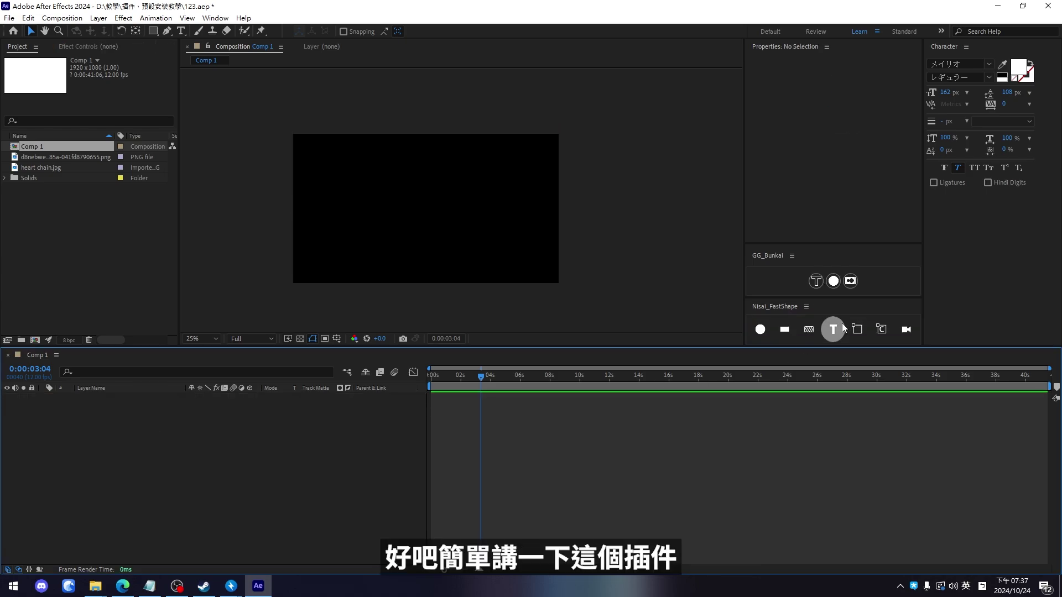
Step: Create a circle, a triangle and a square one after another with Nisai_FastShape, deleting each shape layer
left_click(759, 329)
scroll(419, 210, "up", 4)
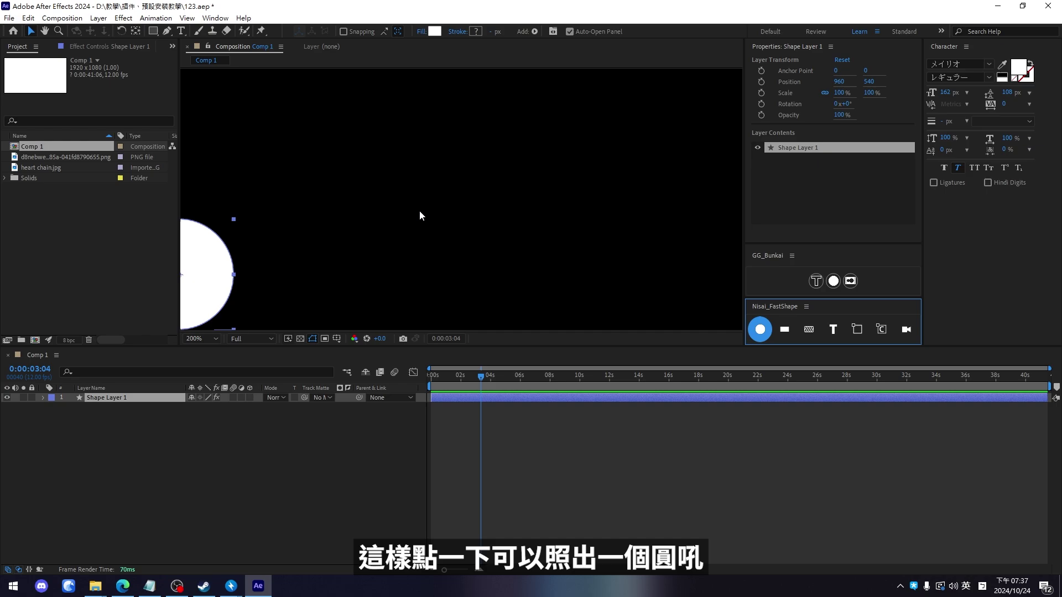
key("Delete")
left_click(756, 331)
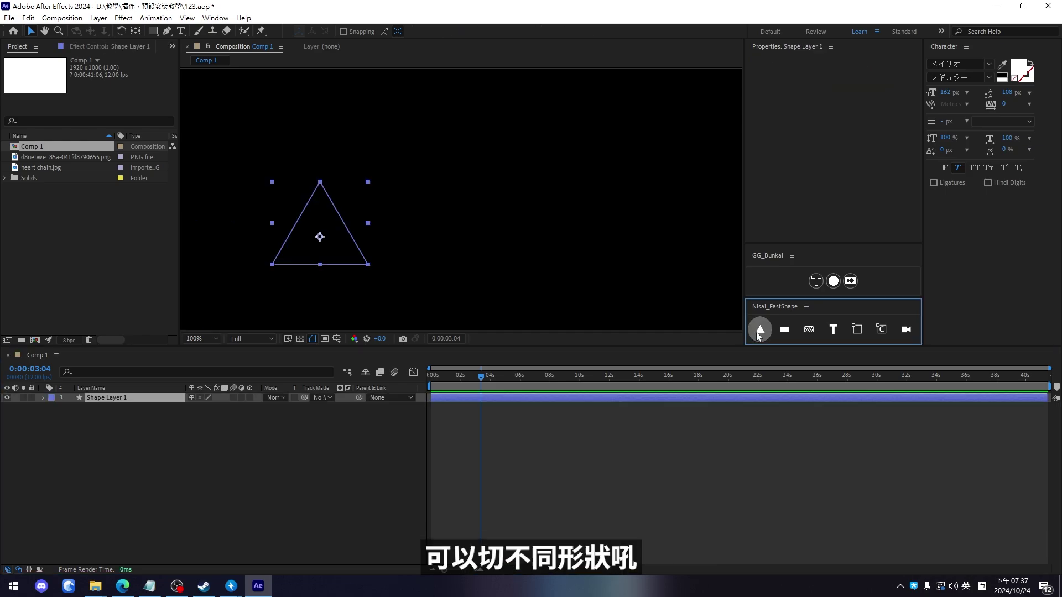
key("Delete")
left_click(760, 329)
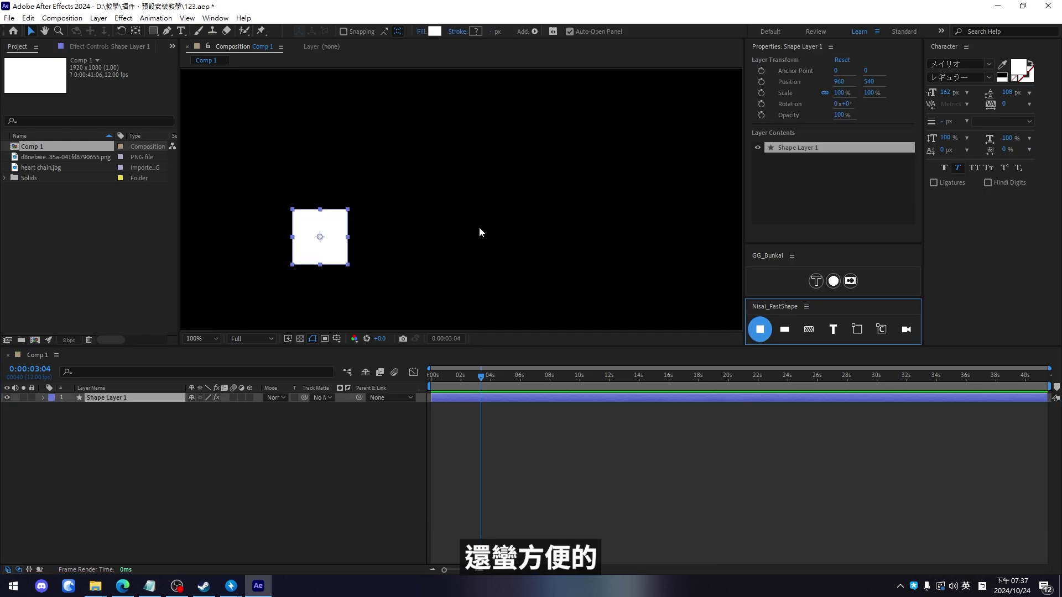
key("Delete")
Step: Add a comp-sized rectangle with Nisai_FastShape, set its Point Control to 692, 1080, and delete the layer
left_click(784, 331)
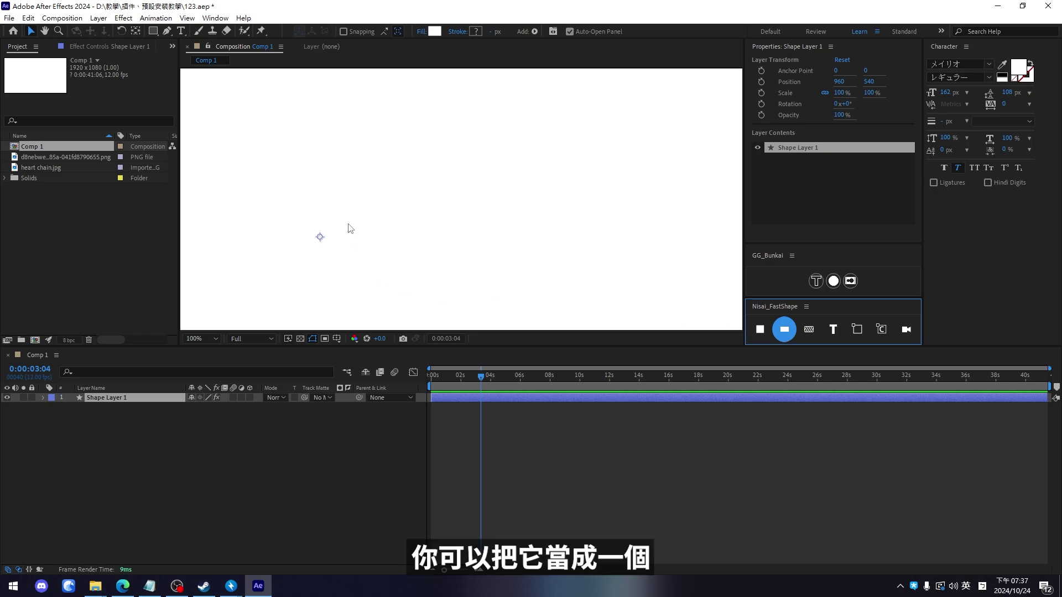
scroll(382, 249, "down", 4)
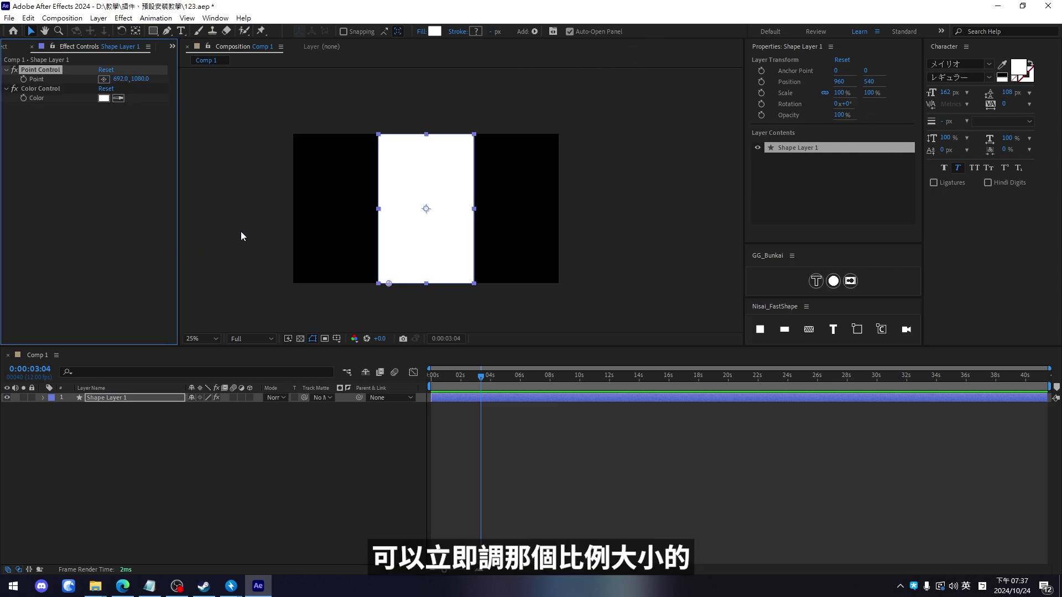
key("Delete")
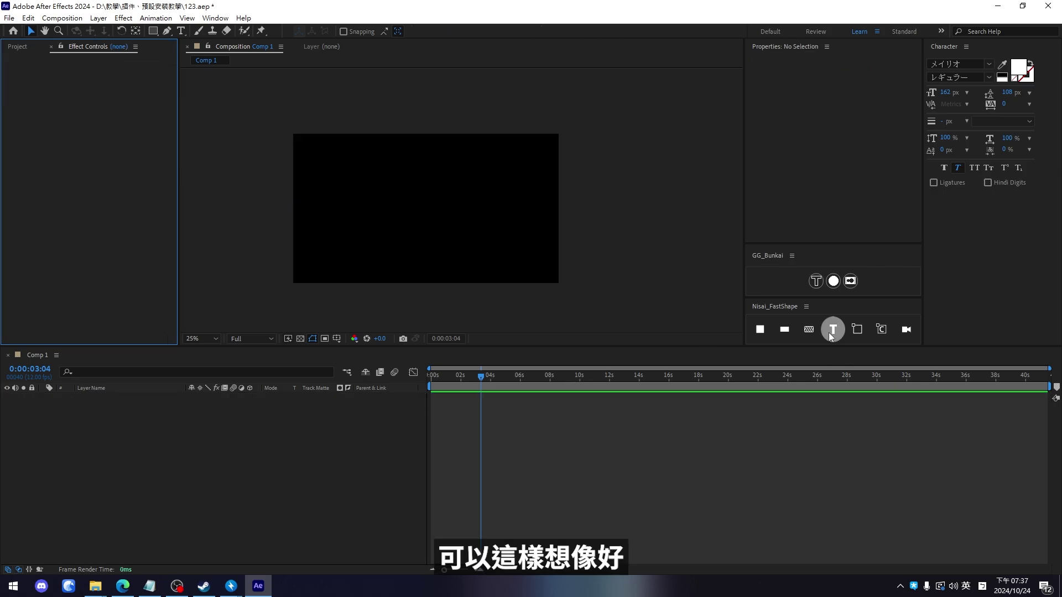
Step: Create an adjustment layer and a default text layer in turn with Nisai_FastShape, deleting each one
left_click(808, 330)
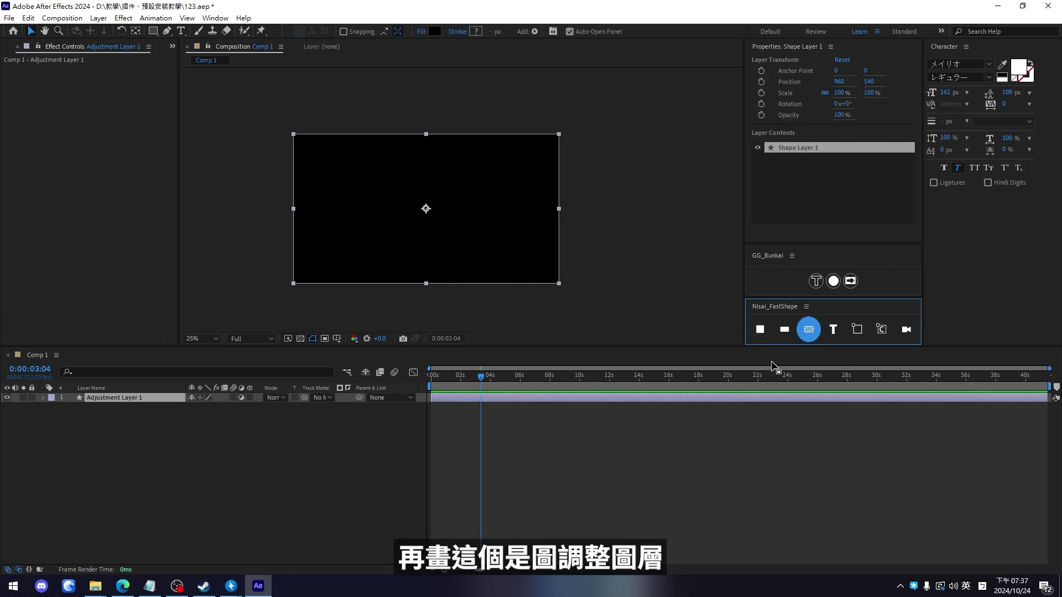
key("Delete")
left_click(833, 329)
scroll(437, 215, "up", 4)
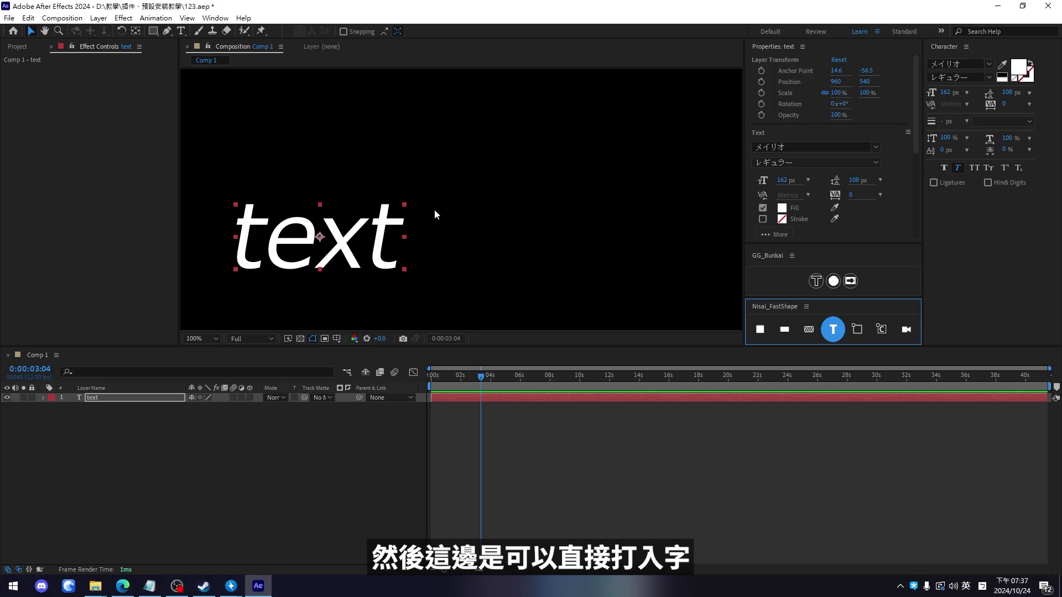
scroll(454, 232, "down", 4)
key("Delete")
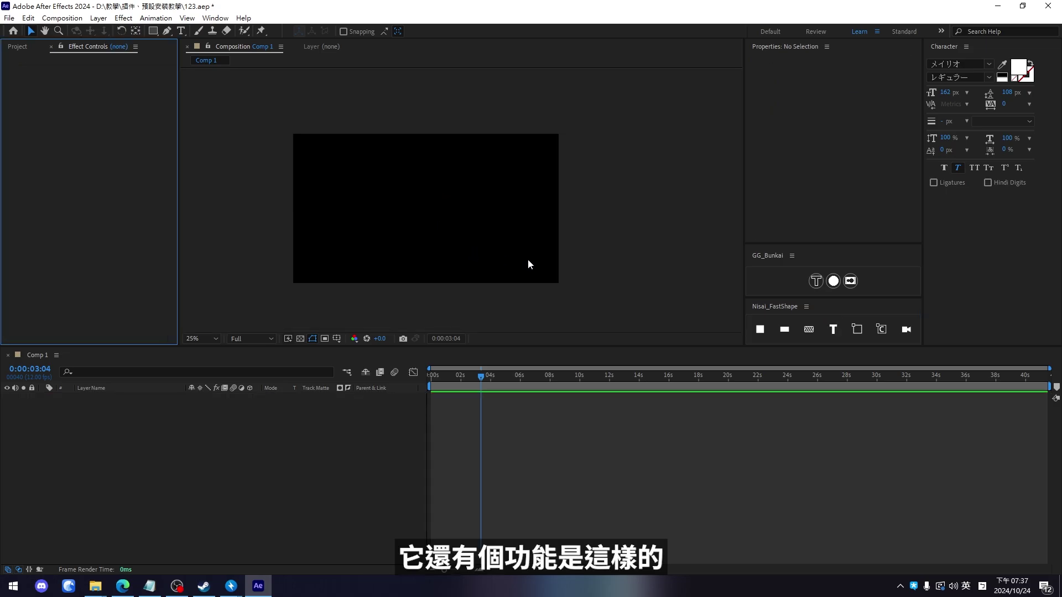
Step: Set Nisai_FastShape's default text to "レイヤー追加" and create a text layer with it
right_click(836, 329)
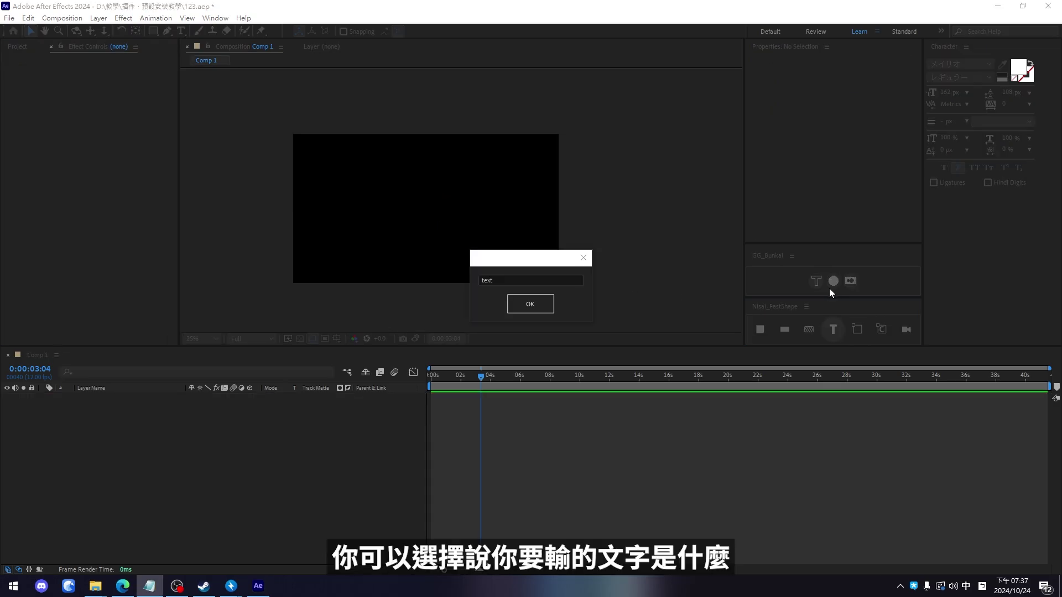
left_click(511, 278)
left_click(530, 303)
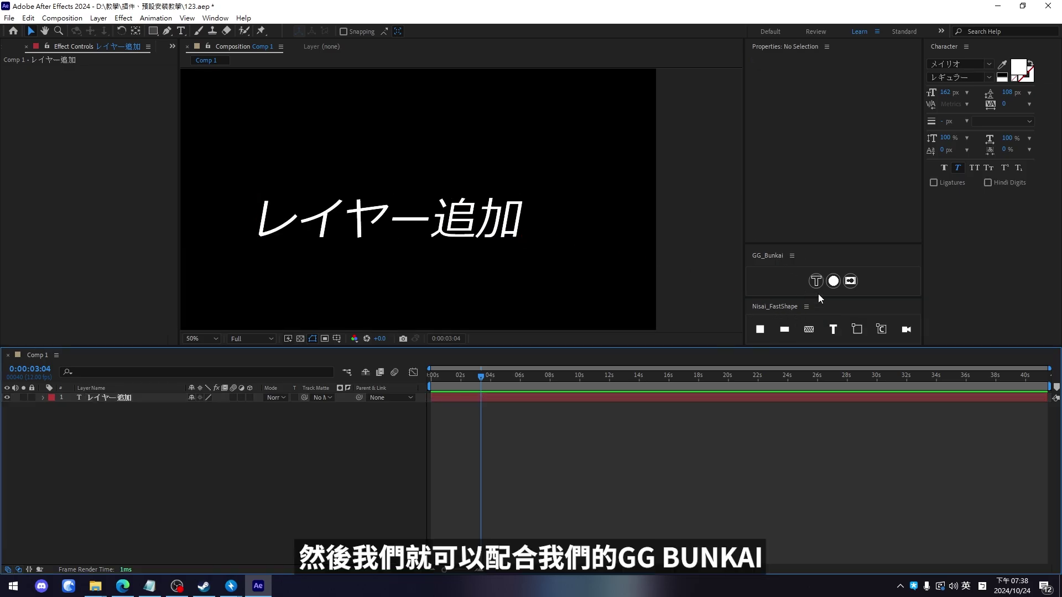
Step: Split the レイヤー追加 text layer into one outline shape layer per character with GG_Bunkai
left_click(589, 398)
left_click(838, 282)
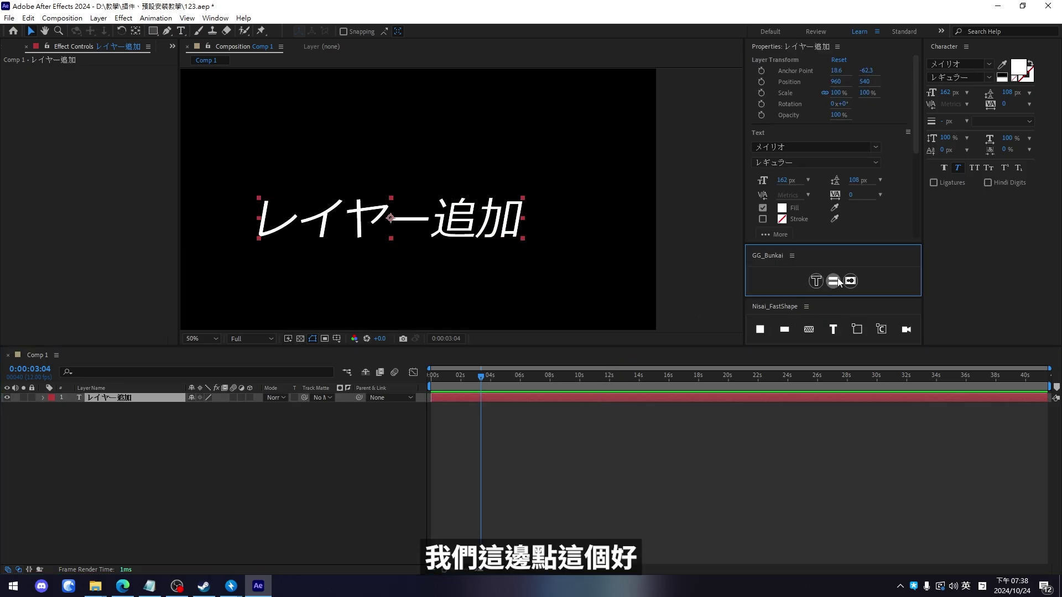
left_click(816, 282)
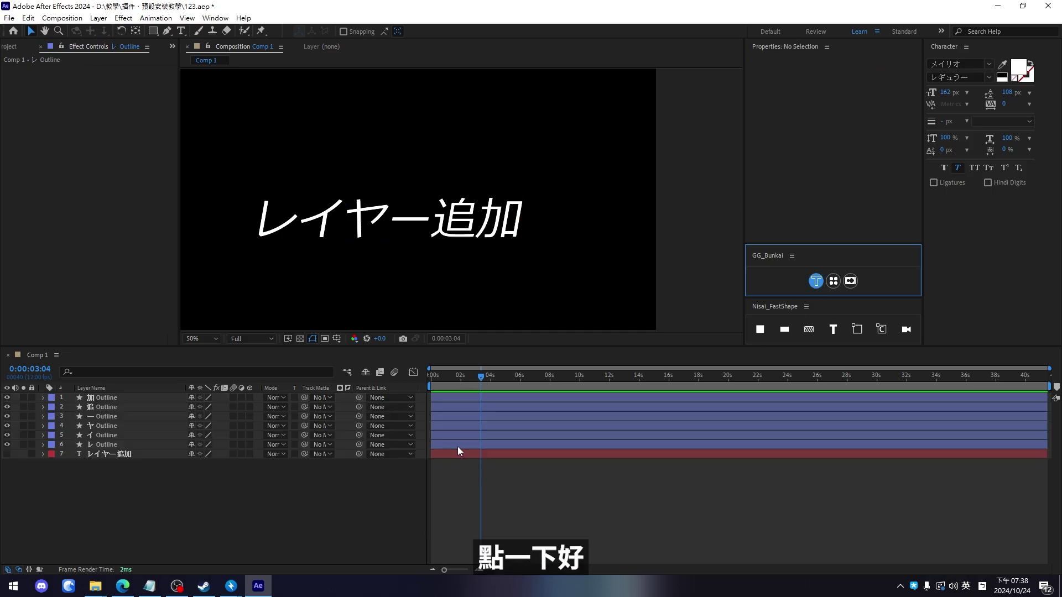
Step: Try moving the 加 character outline and adding a null with Nisai_FastShape, undoing both
left_click(497, 236)
left_click_drag(497, 236, 536, 252)
key("ctrl+z")
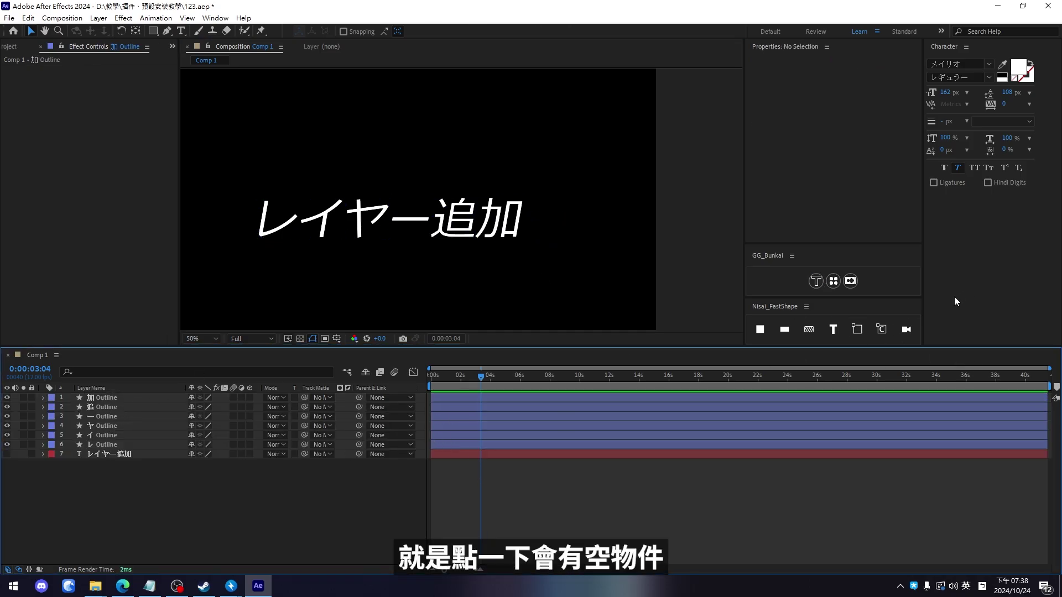
left_click(856, 329)
key("ctrl+z")
Step: Select all six outline layers, try parenting them to a single Nisai_FastShape null and moving it, and undo this
left_click(91, 398)
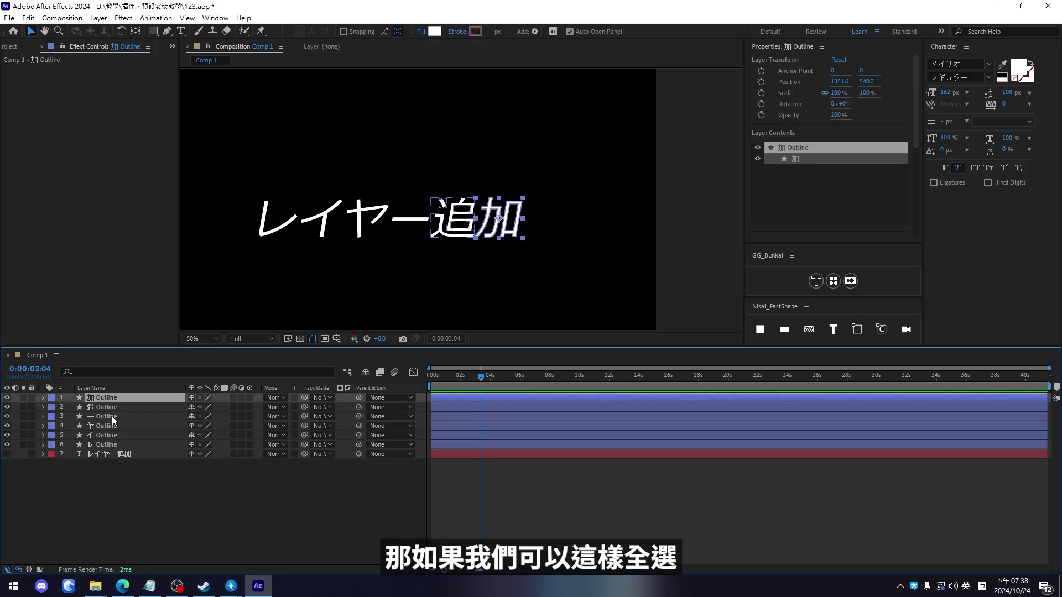
left_click(109, 442, "shift")
left_click(861, 329)
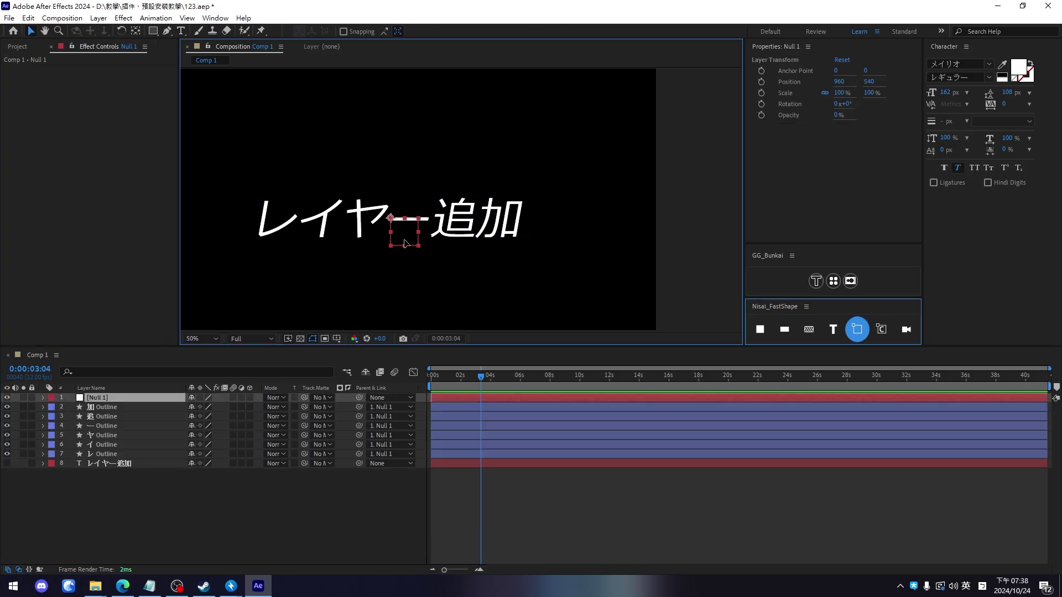
left_click_drag(407, 238, 438, 248)
key("ctrl+z")
key("ctrl+z")
key("ctrl+z")
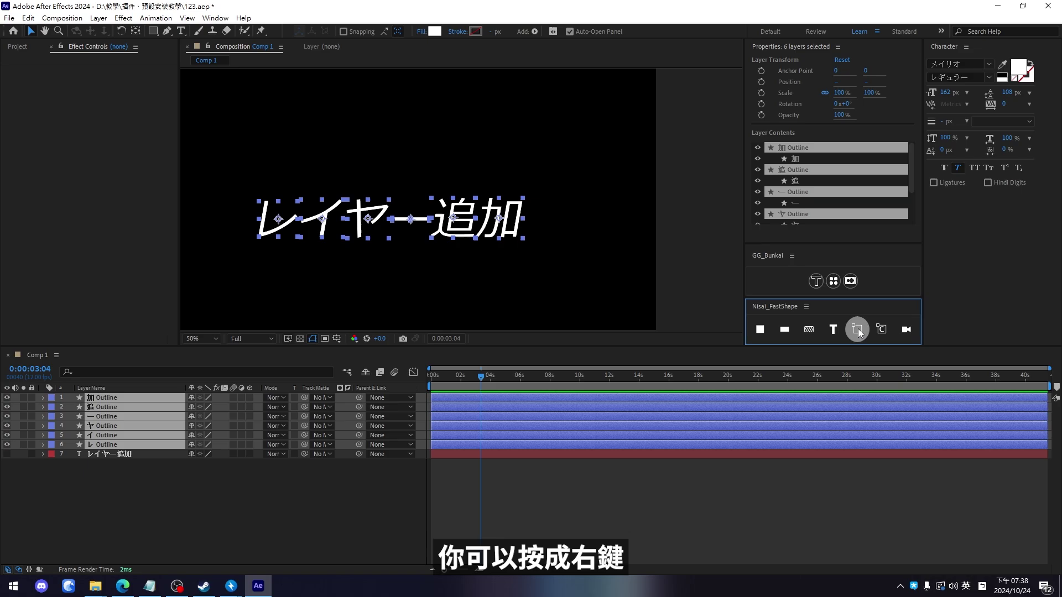
Step: Switch Nisai_FastShape's null option to multiple nulls and create a separate parent null for each of the six outline layers
right_click(861, 329)
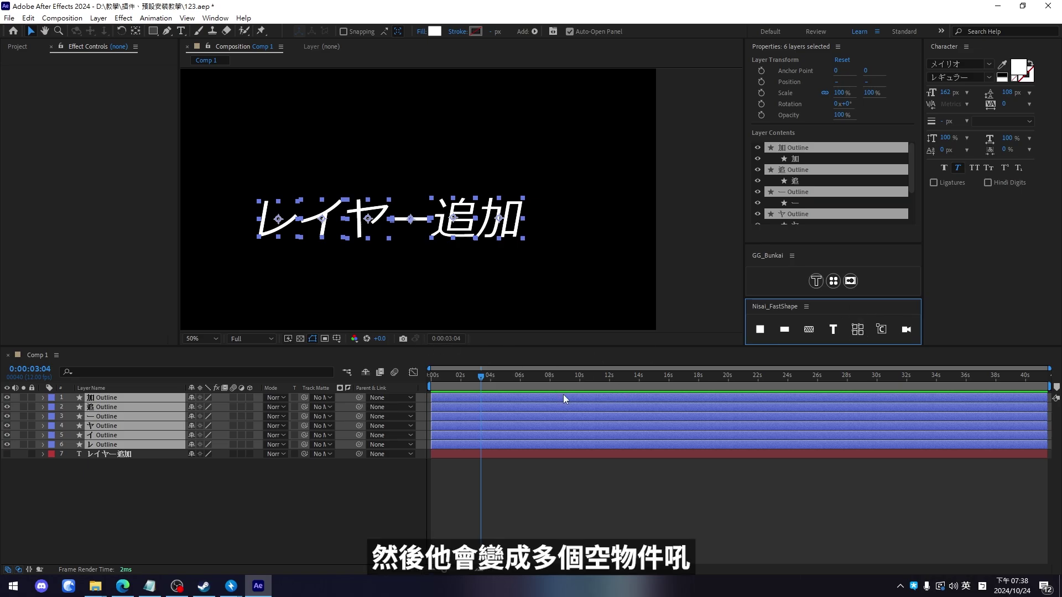
left_click(855, 331)
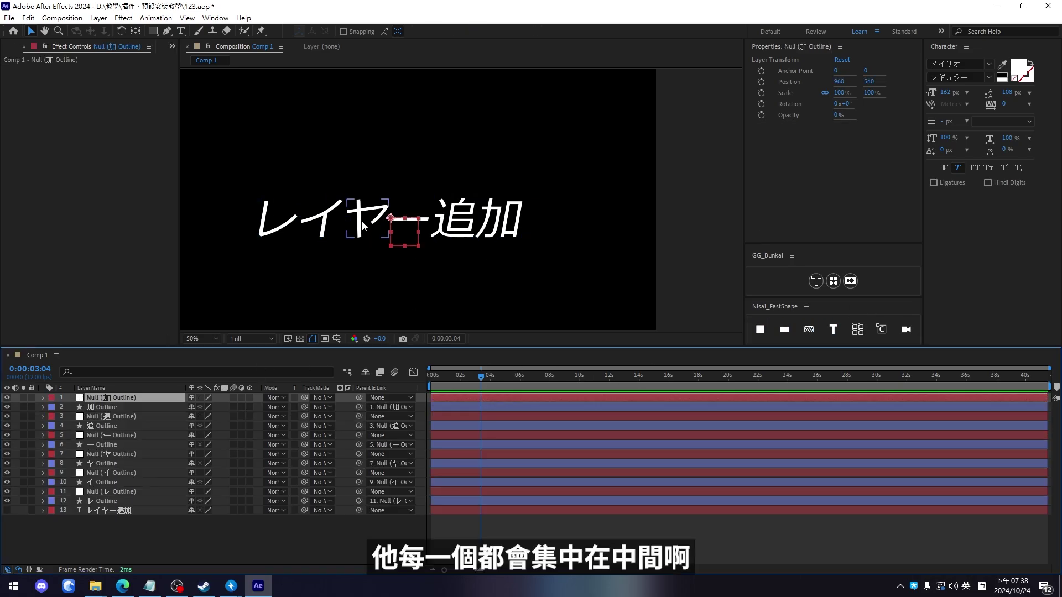
Step: Try adding rotation keyframes at 0:00:03:04 to all six character nulls
left_click(118, 417, "ctrl")
left_click(115, 435, "ctrl")
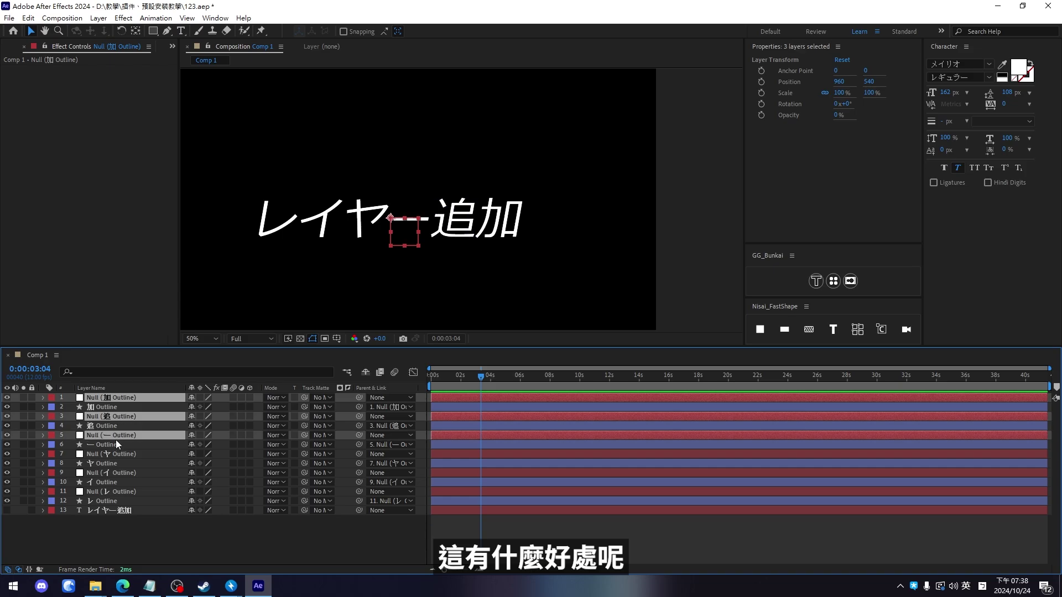
left_click(114, 454, "ctrl")
left_click(114, 473, "ctrl")
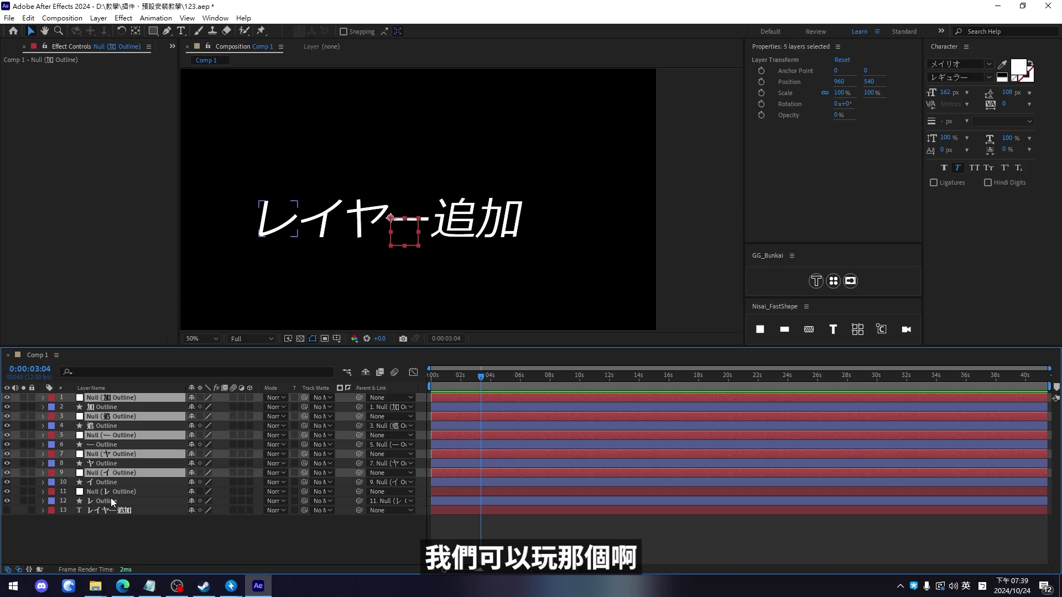
left_click(110, 493, "ctrl")
key("alt+shift+r")
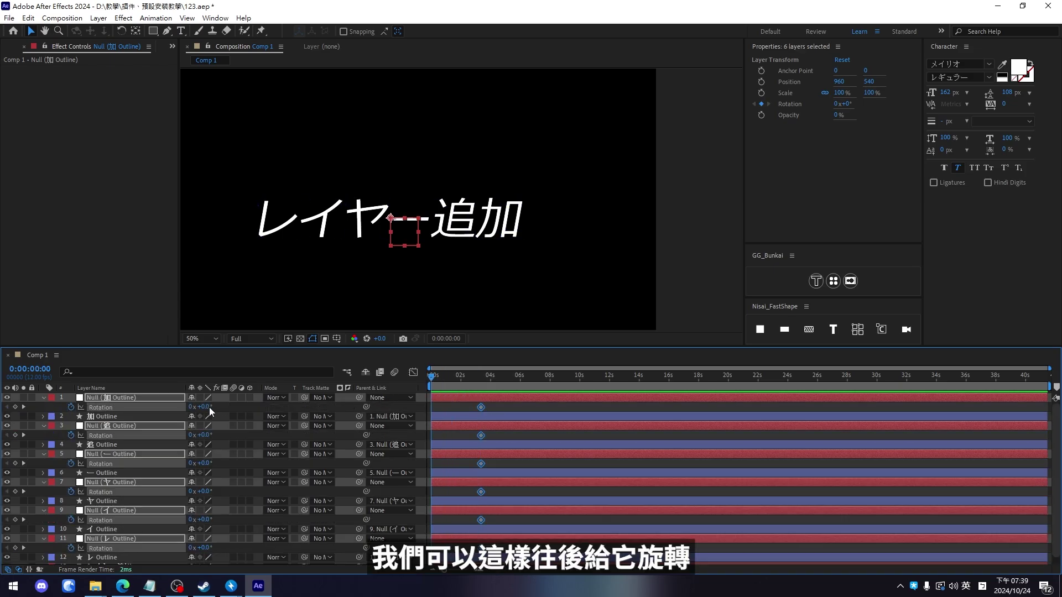
Step: Try setting the six nulls' rotation to 69° at the start and preview the staggered character animation
left_click_drag(204, 410, 419, 443)
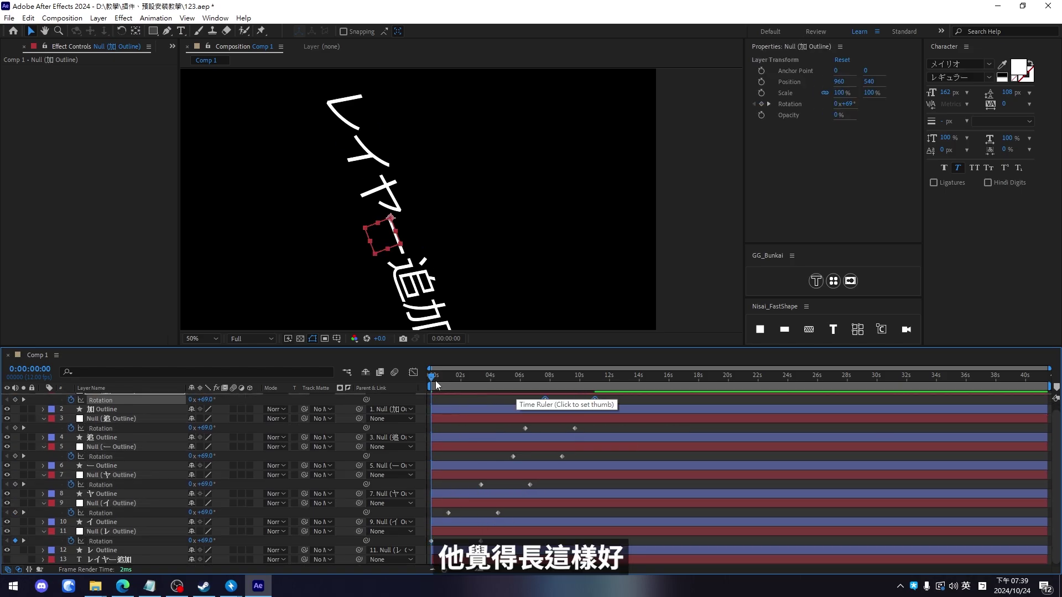
left_click_drag(437, 385, 609, 397)
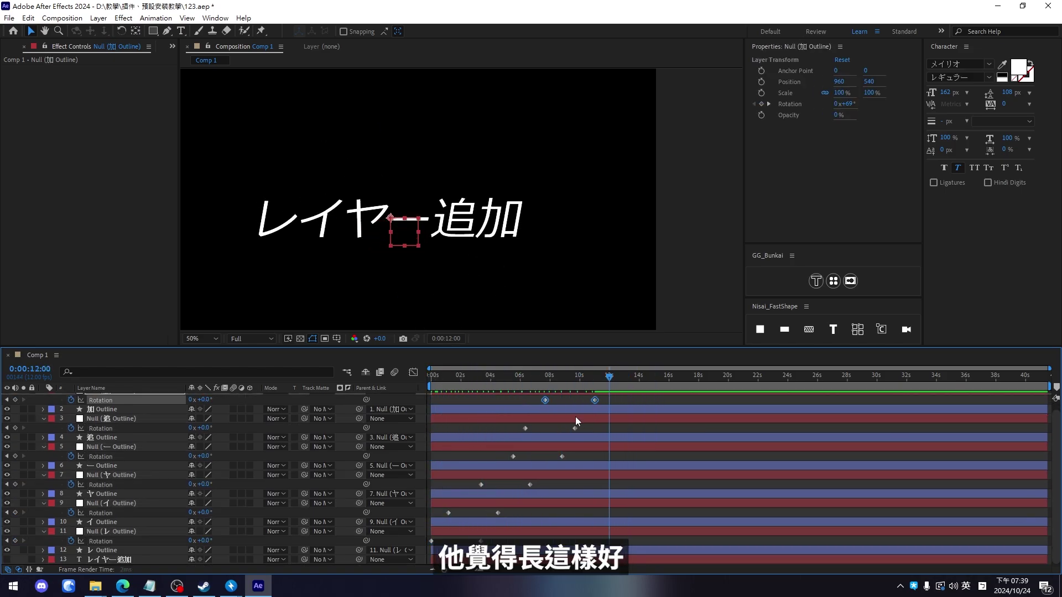
key("Home")
Step: Try selecting all six character outline layers and parenting them to a single null created with Nisai_FastShape
left_click(103, 444)
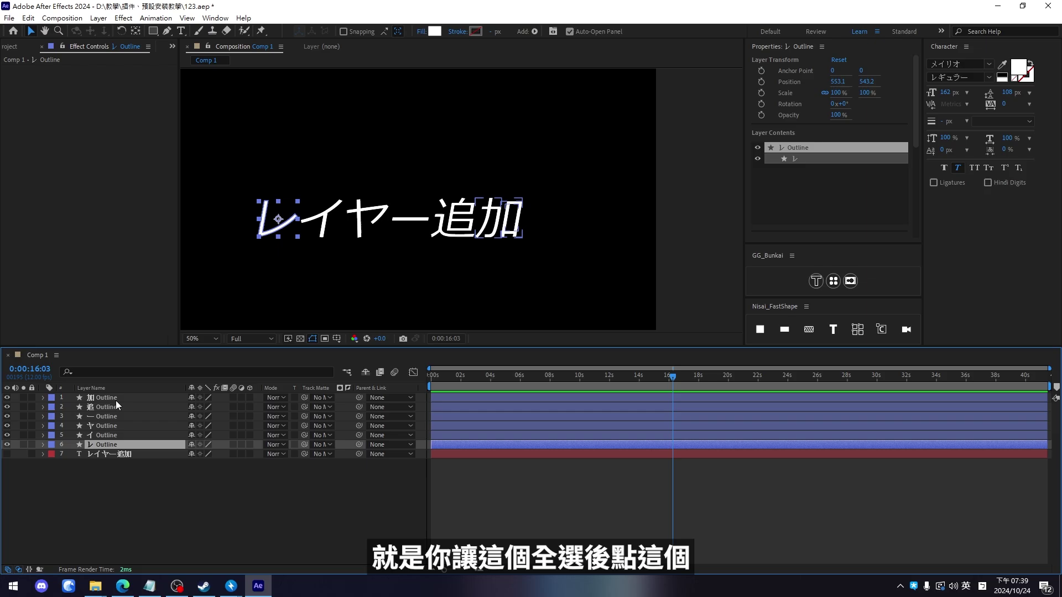
left_click(119, 397, "shift")
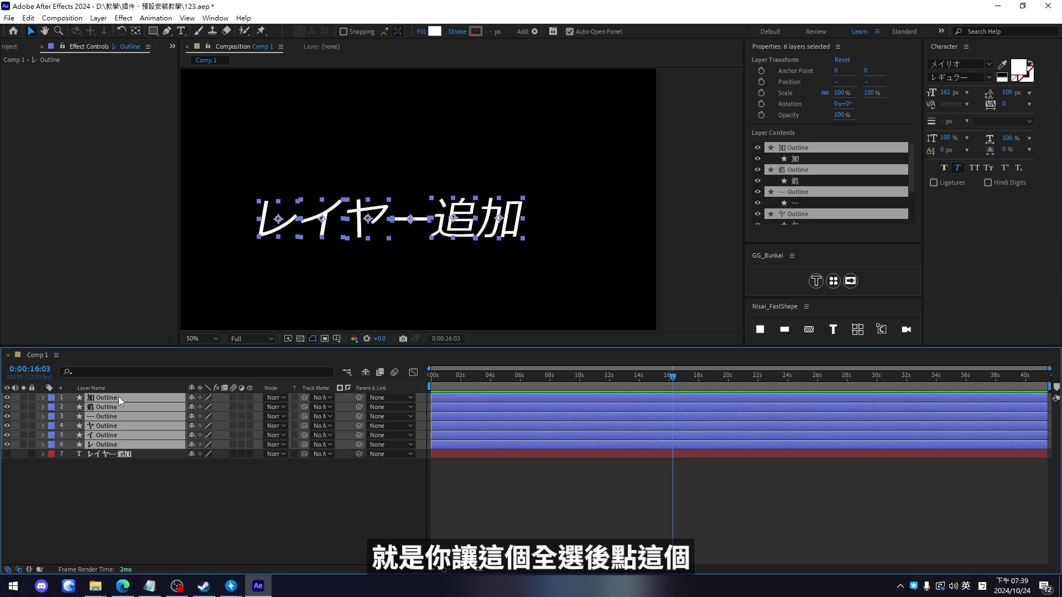
left_click(882, 329)
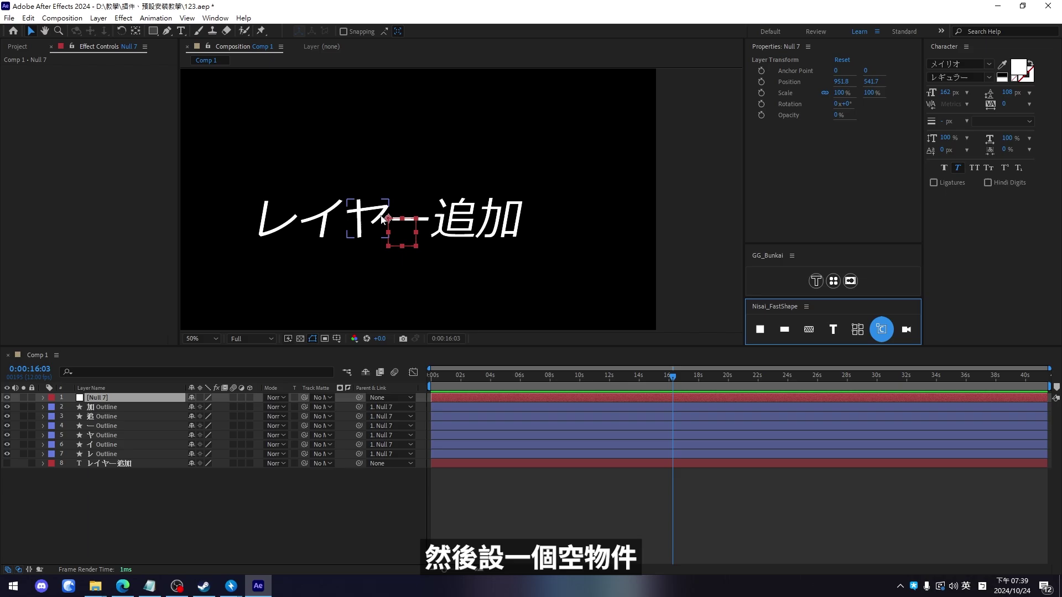
Step: Try Nisai_FastShape's multiple-nulls option on the six outlines, then move the 加 null and undo the move
right_click(882, 335)
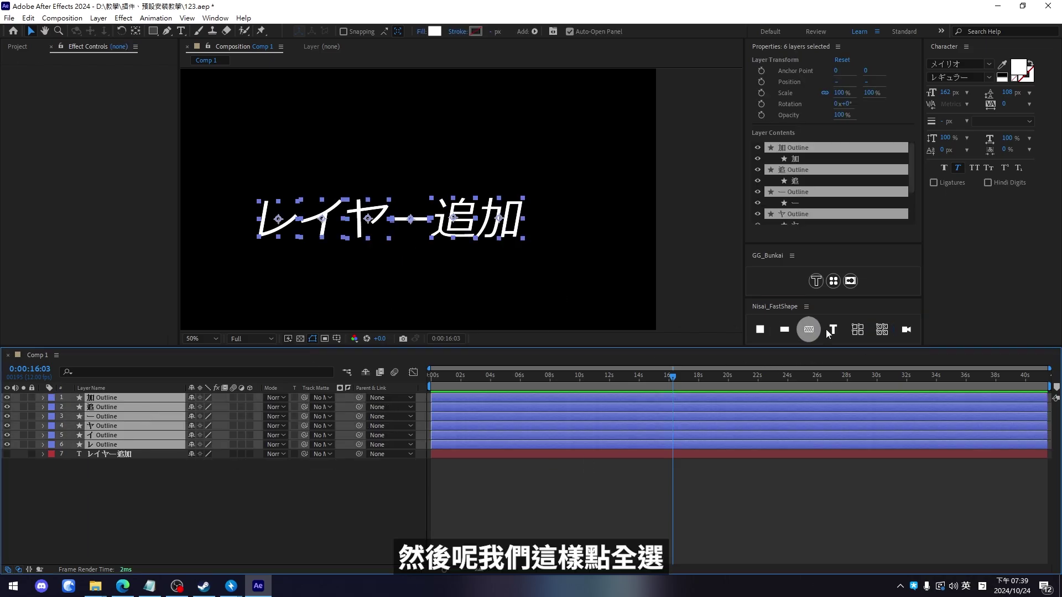
left_click(872, 330)
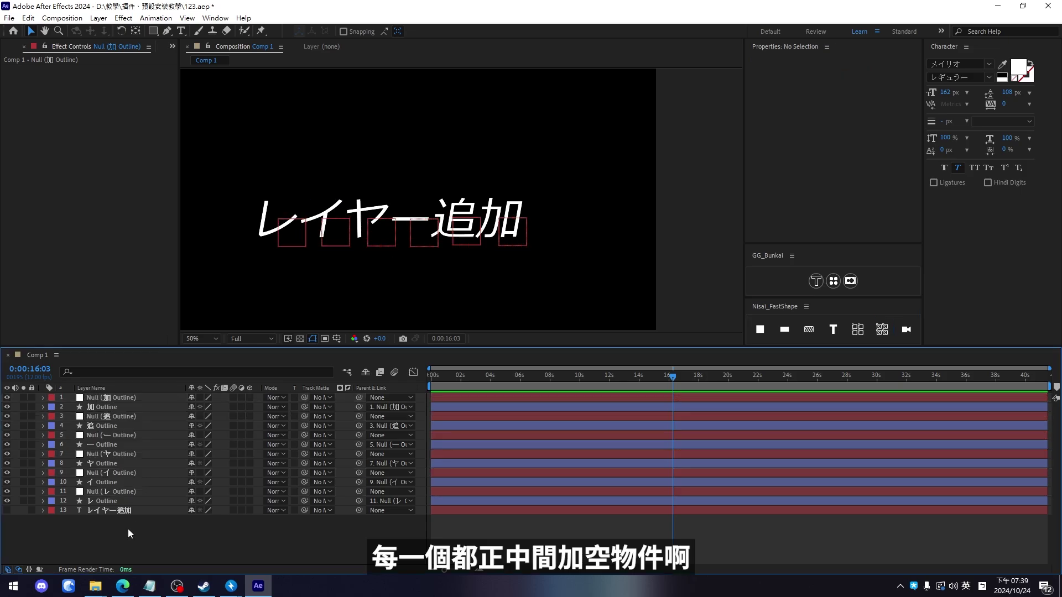
left_click(111, 398)
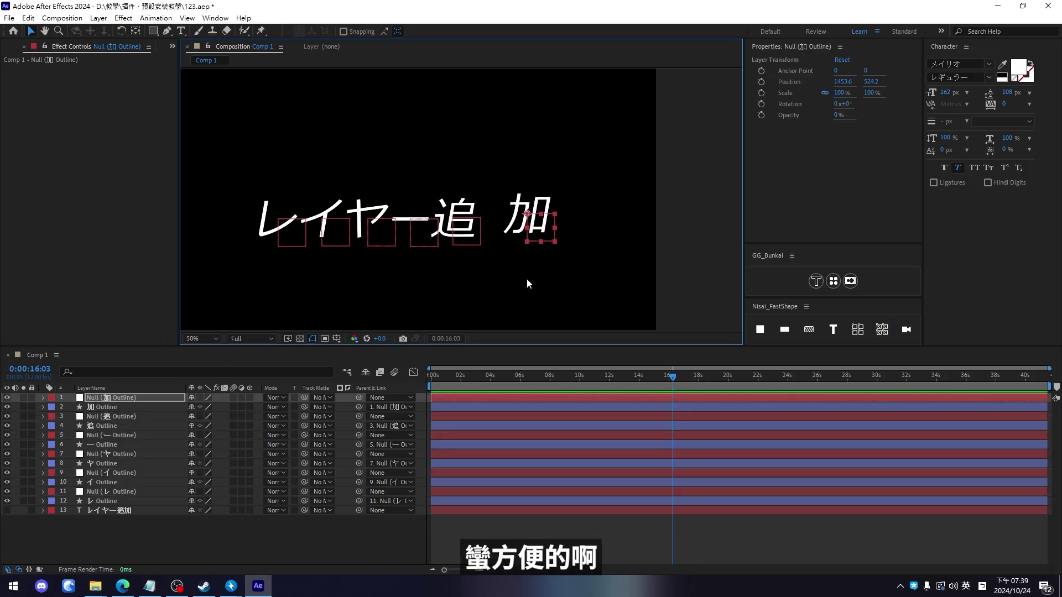
key("ctrl+z")
Step: Create a two-node 80mm camera with Nisai_FastShape, then switch that tool to its light option and add a spot light
left_click(906, 329)
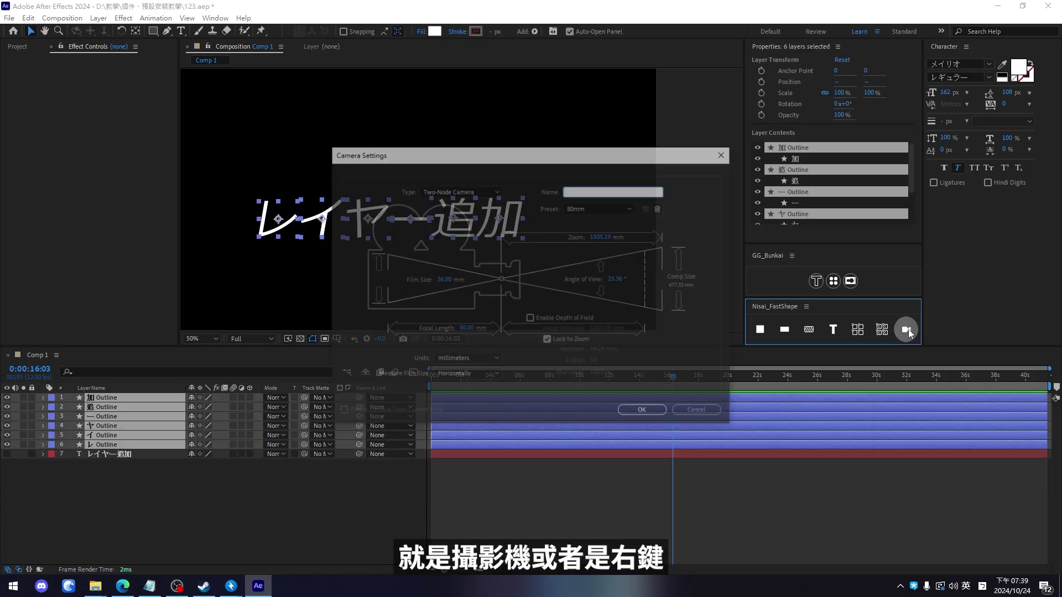
key("Return")
left_click(906, 329)
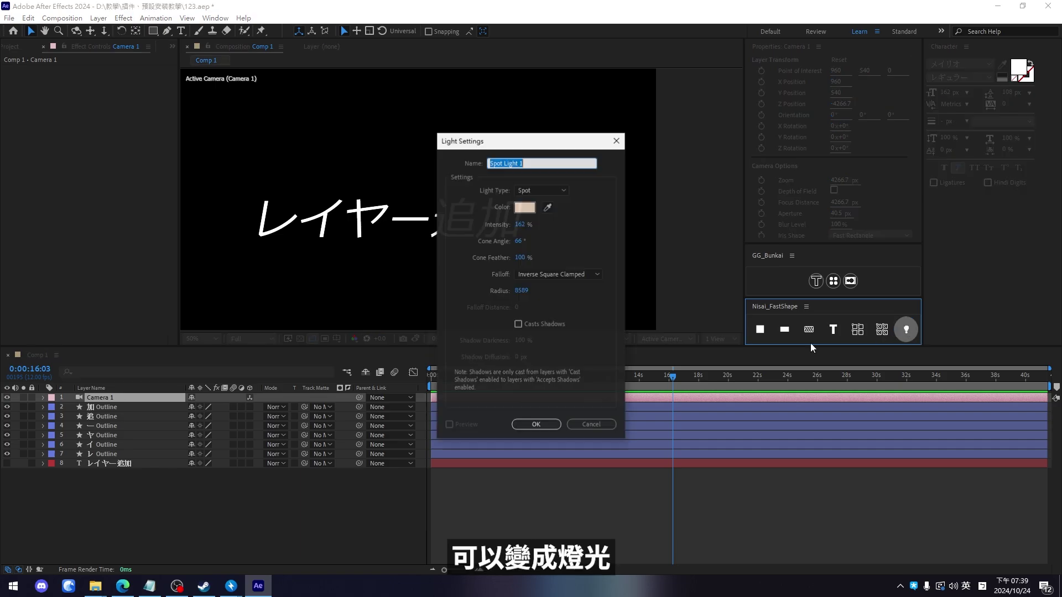
left_click(552, 423)
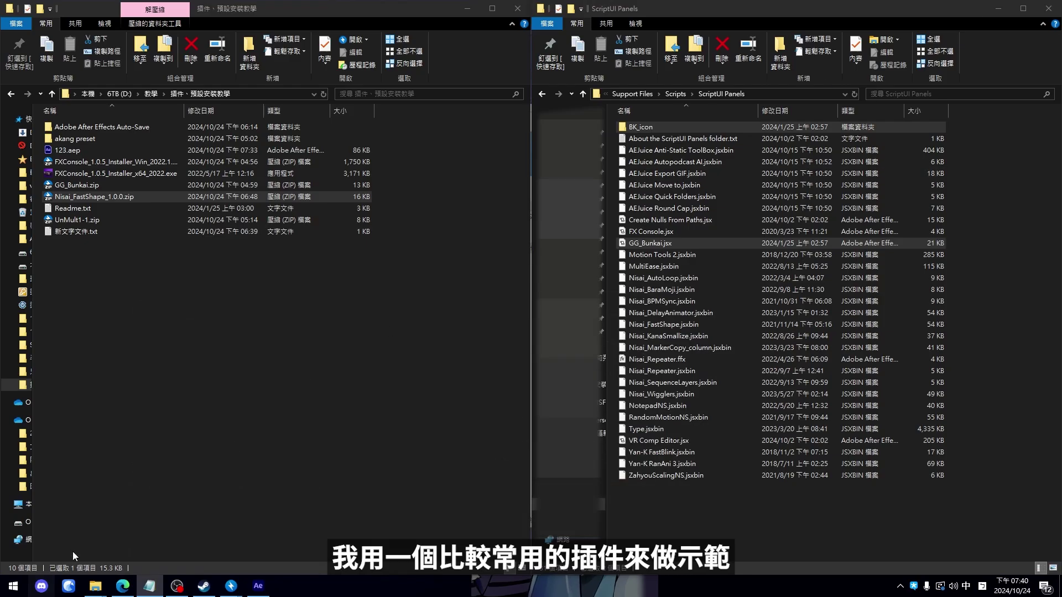
Step: Switch to the browser, review Maxon's "Where can I get Unmult?" article and download UnMult1-1.zip
left_click(119, 587)
left_click(531, 9)
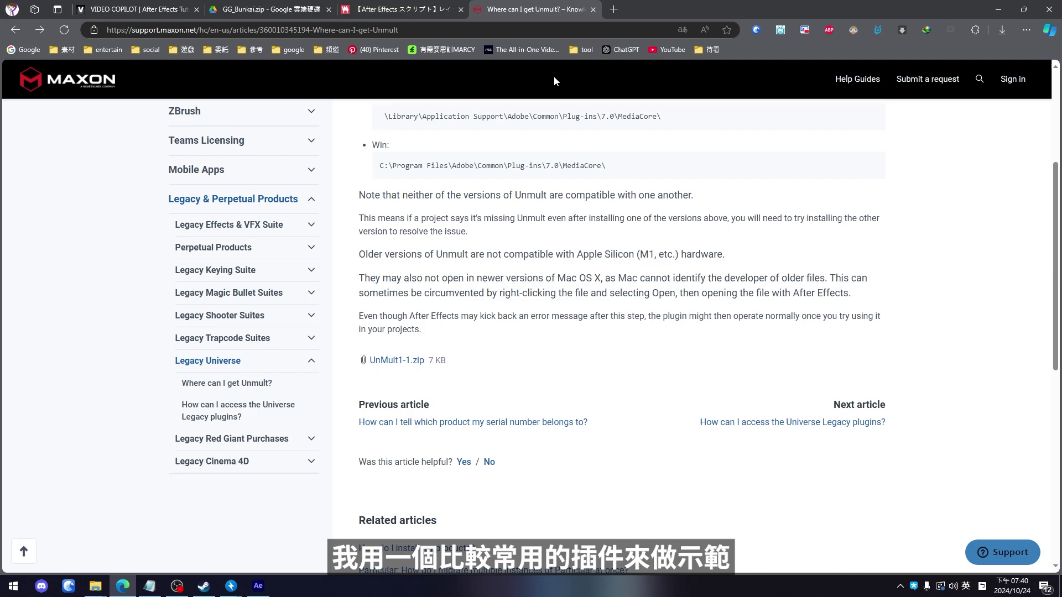
scroll(566, 199, "up", 4)
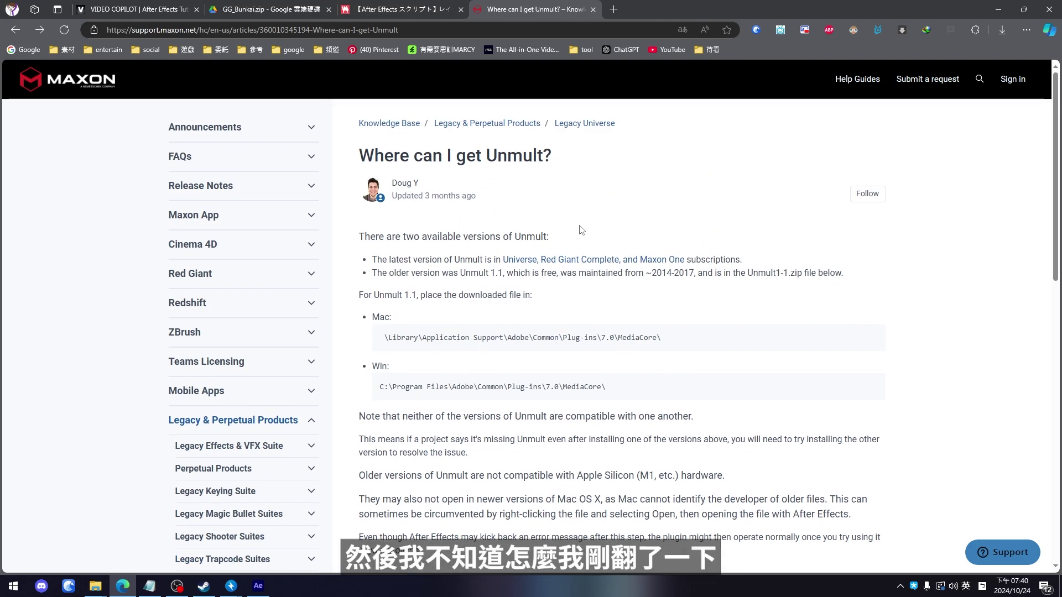
scroll(580, 230, "down", 3)
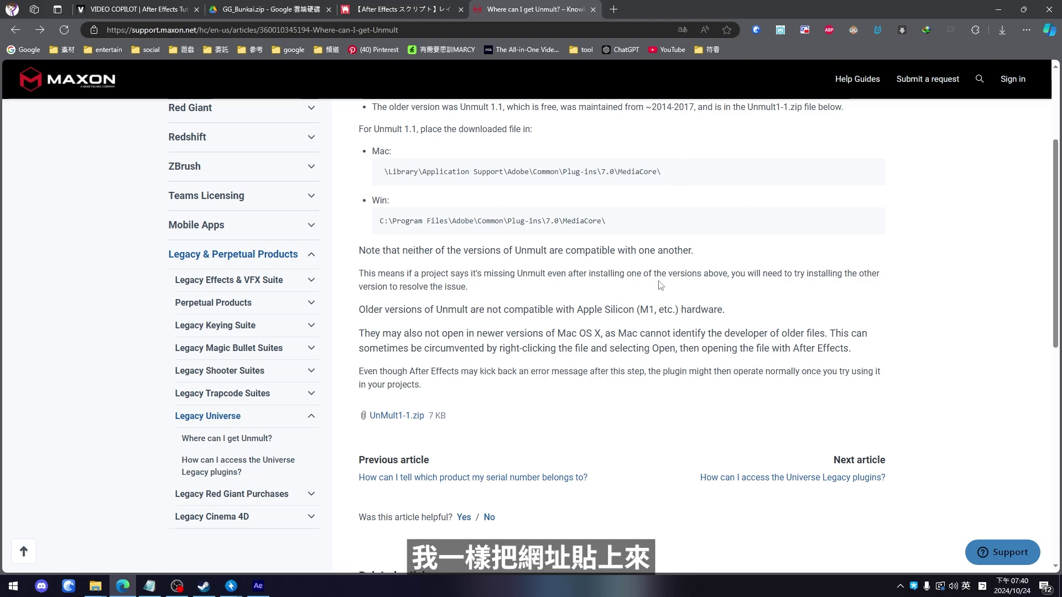
left_click(397, 415)
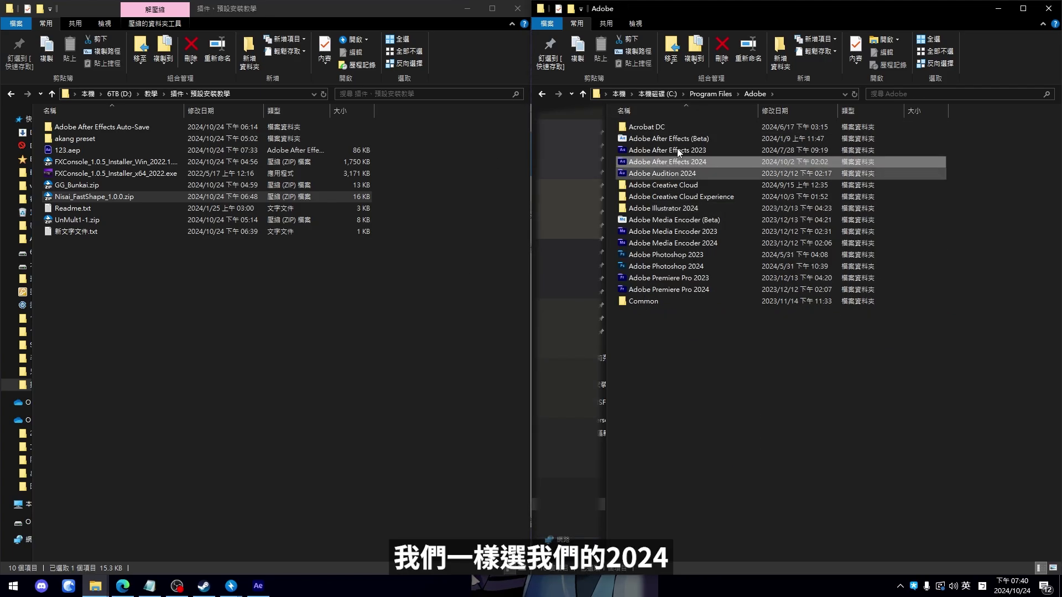
Step: In File Explorer, open the Support Files\Plug-ins folder of Adobe After Effects 2024
double_click(681, 161)
double_click(682, 155)
double_click(647, 126)
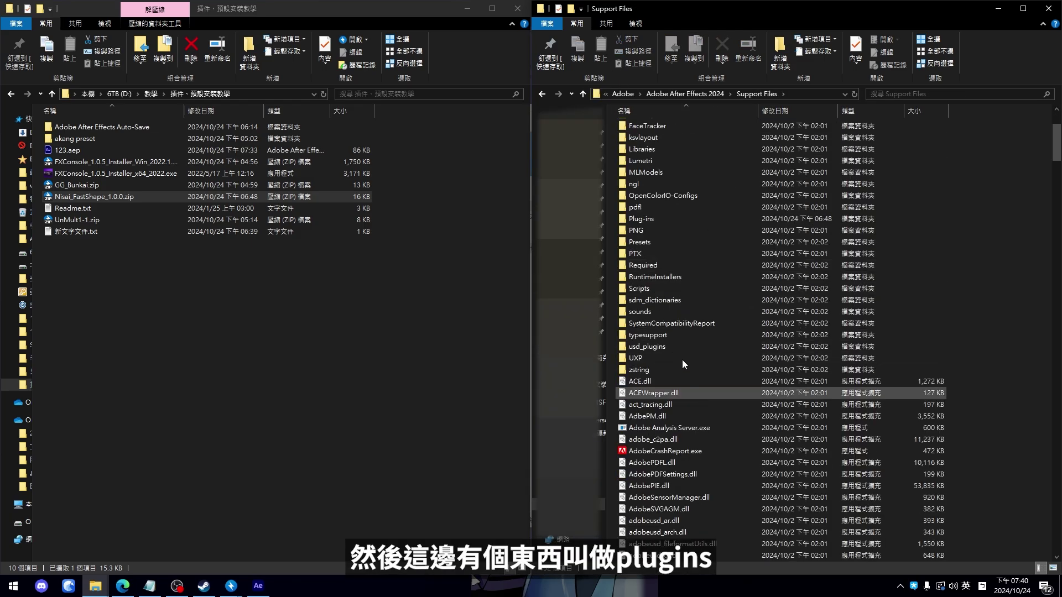
double_click(646, 223)
Step: Open UnMult1-1.zip and copy UnMult_64.aex from it into the After Effects 2024 Plug-ins folder
left_click(120, 281)
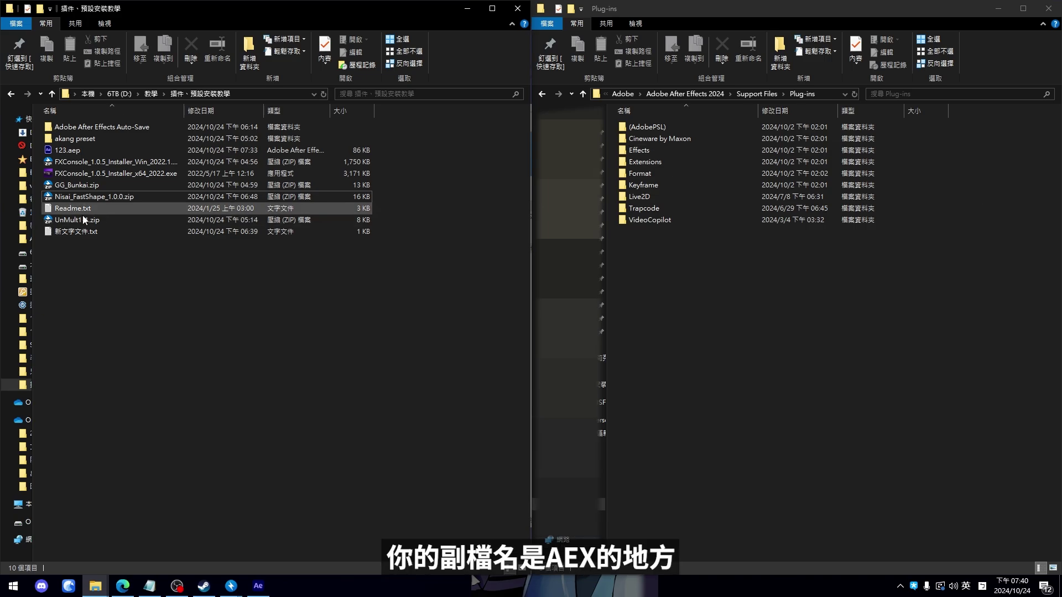
double_click(95, 220)
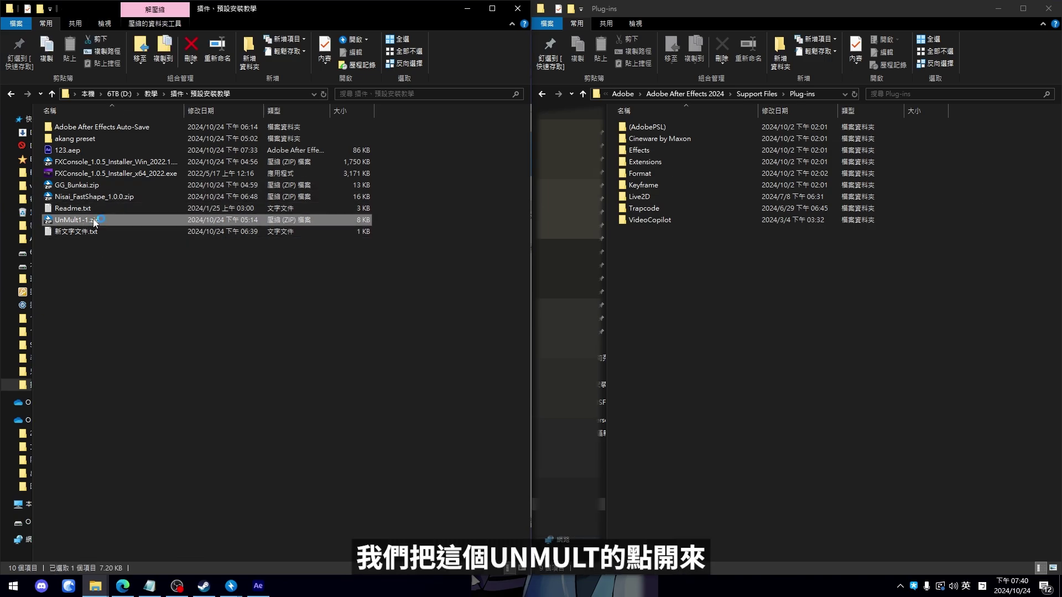
left_click_drag(210, 244, 736, 320)
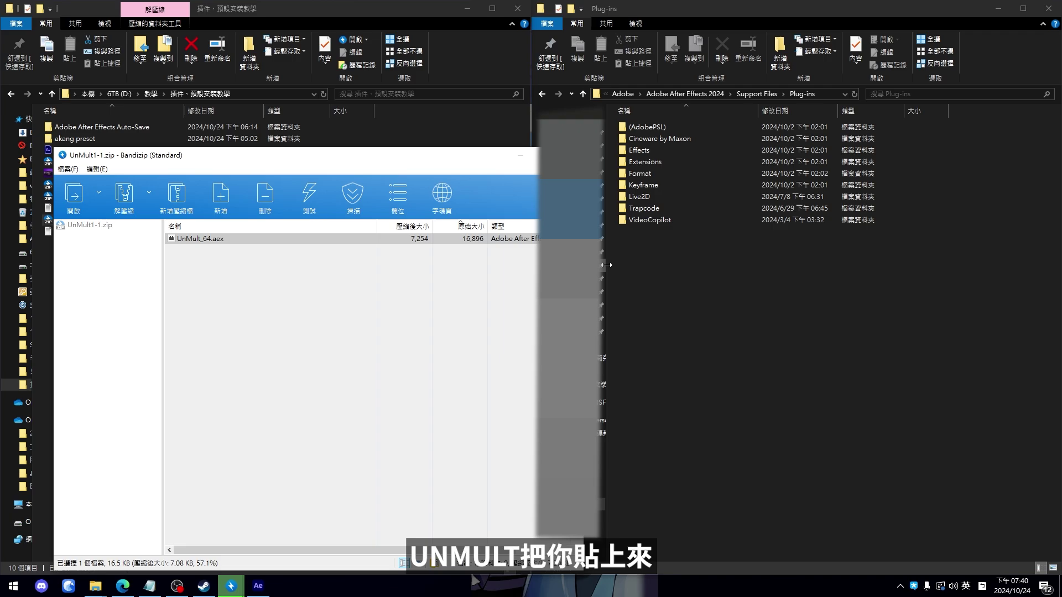
left_click(506, 220)
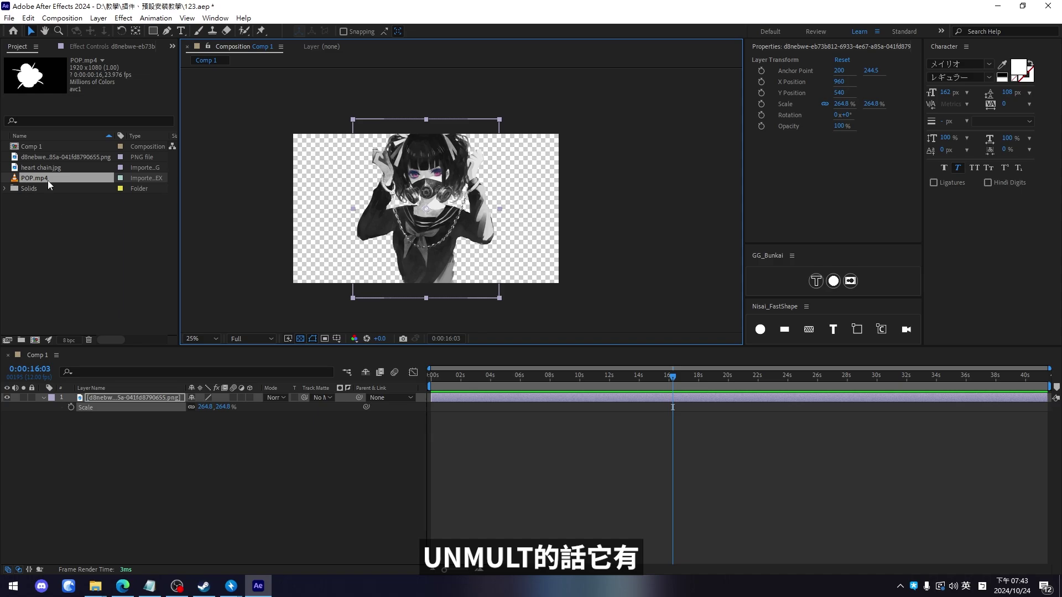
Step: Add POP.mp4 to Comp 1 above the character image layer and preview its opening frames
left_click_drag(47, 181, 137, 400)
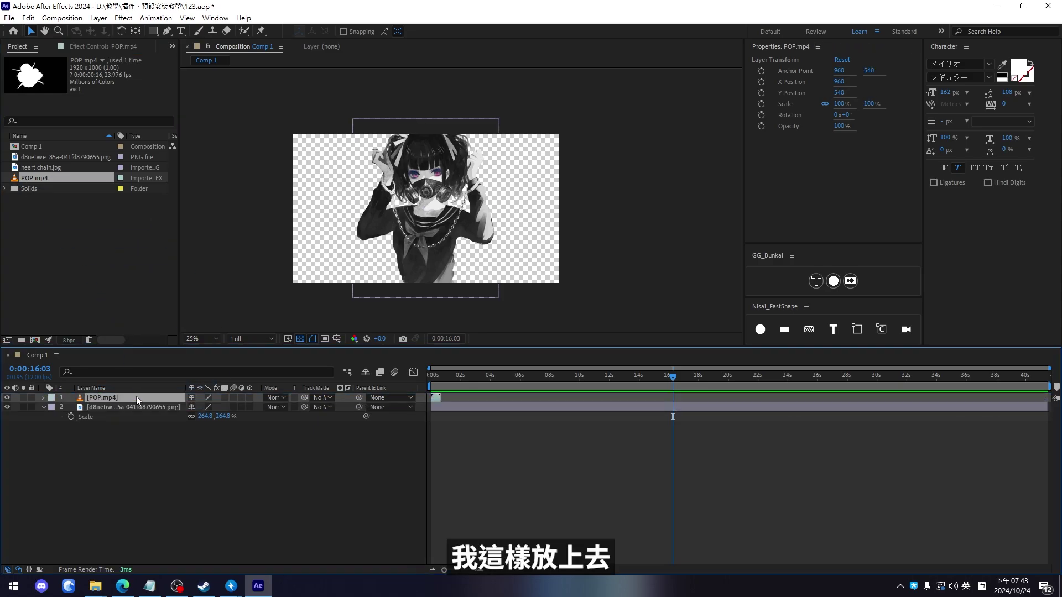
key(";")
key("space")
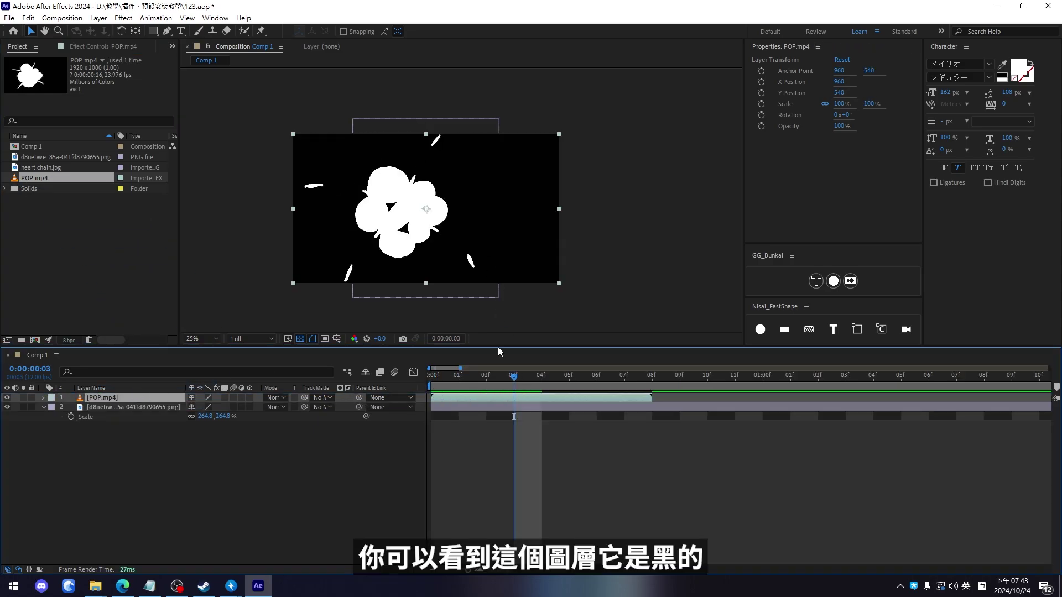
left_click_drag(561, 381, 529, 399)
Step: Set the POP.mp4 layer's blending mode to Screen and play back the composite over the character image
left_click(274, 398)
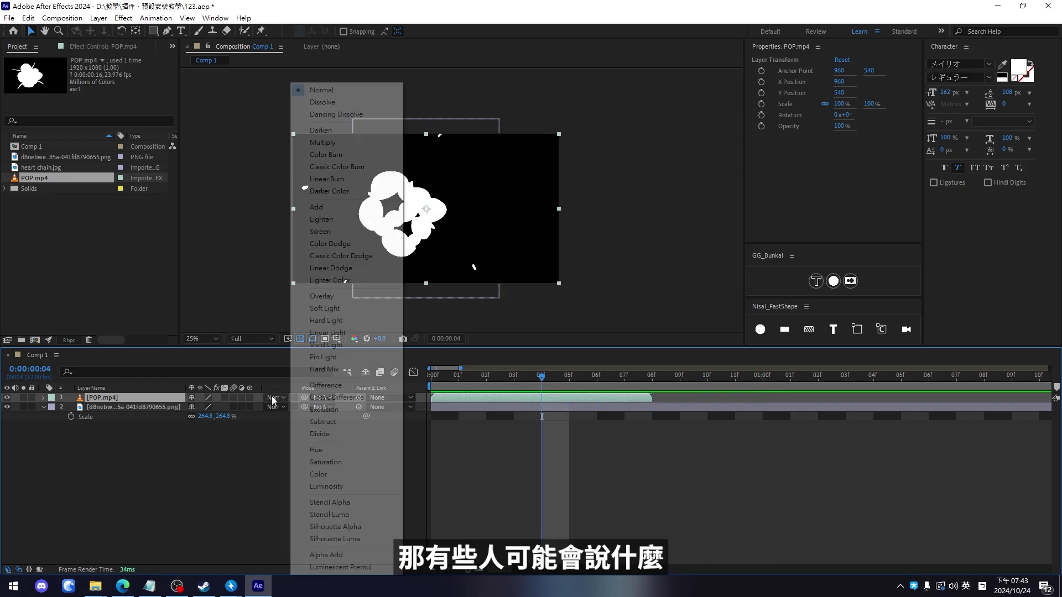
left_click(327, 232)
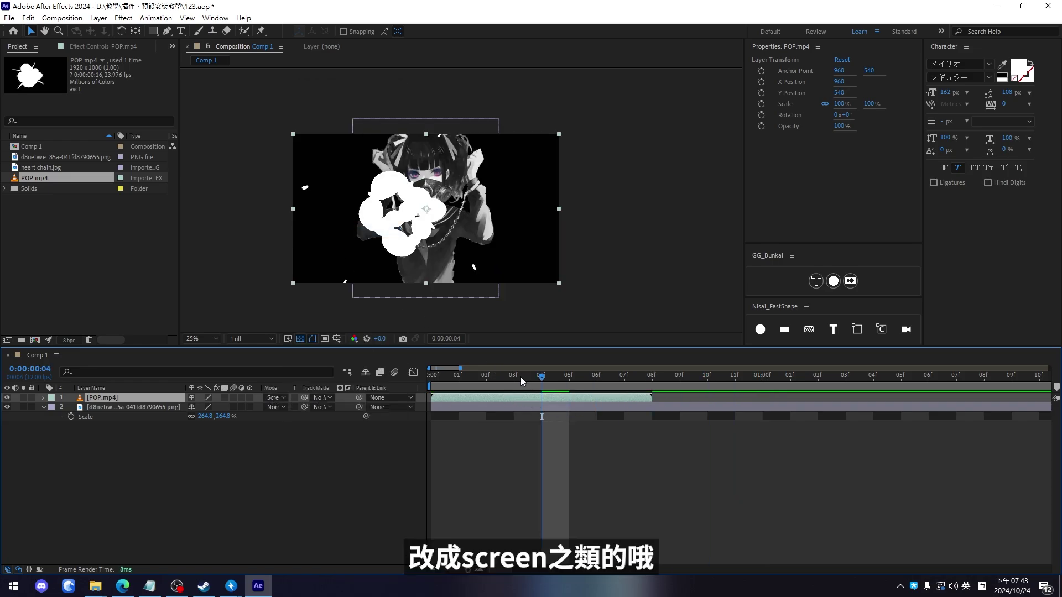
key("space")
key("space")
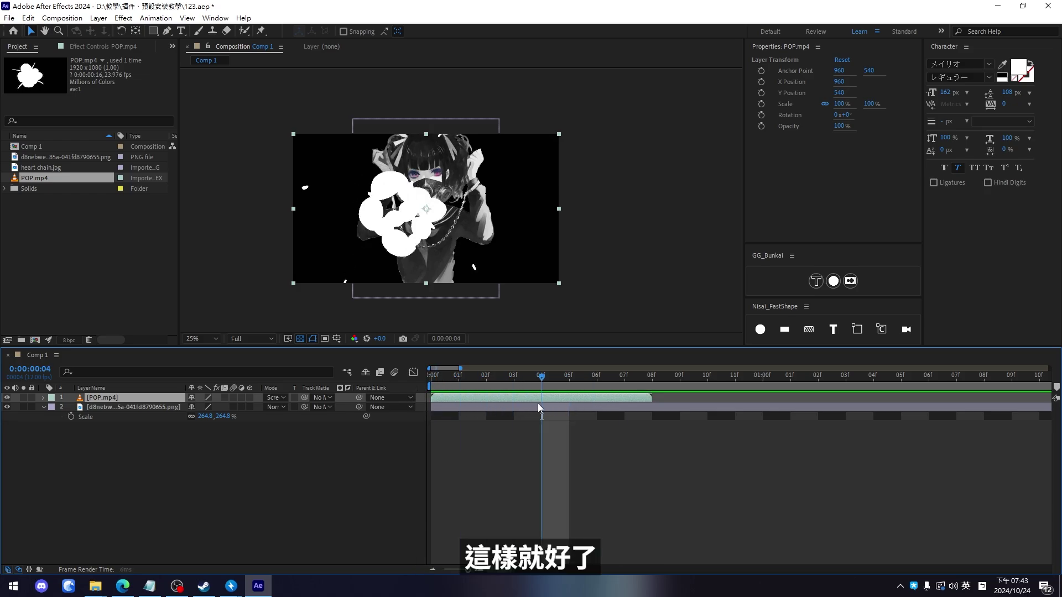
left_click_drag(537, 402, 624, 402)
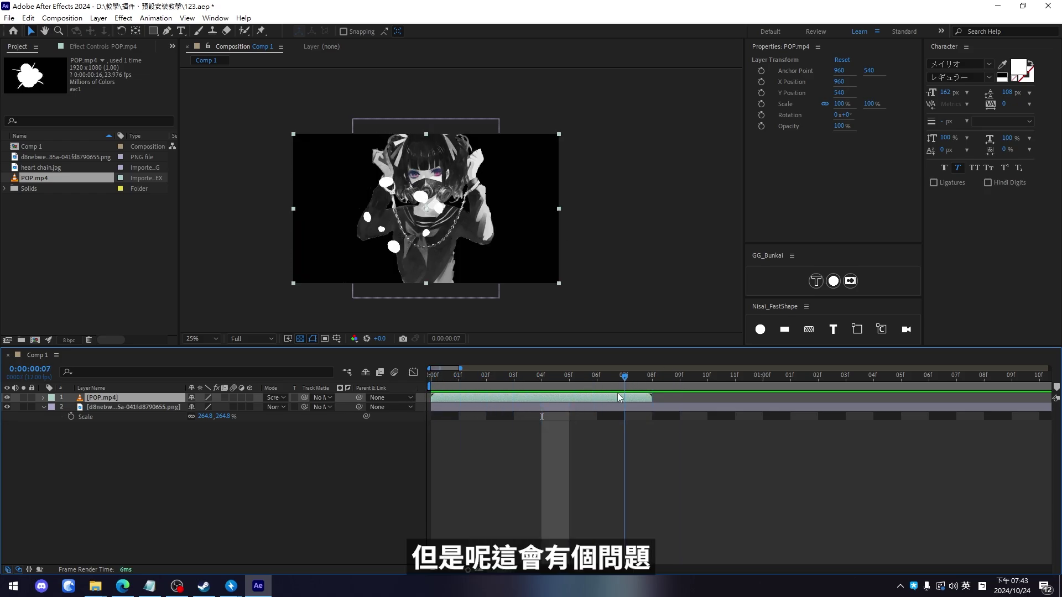
key("space")
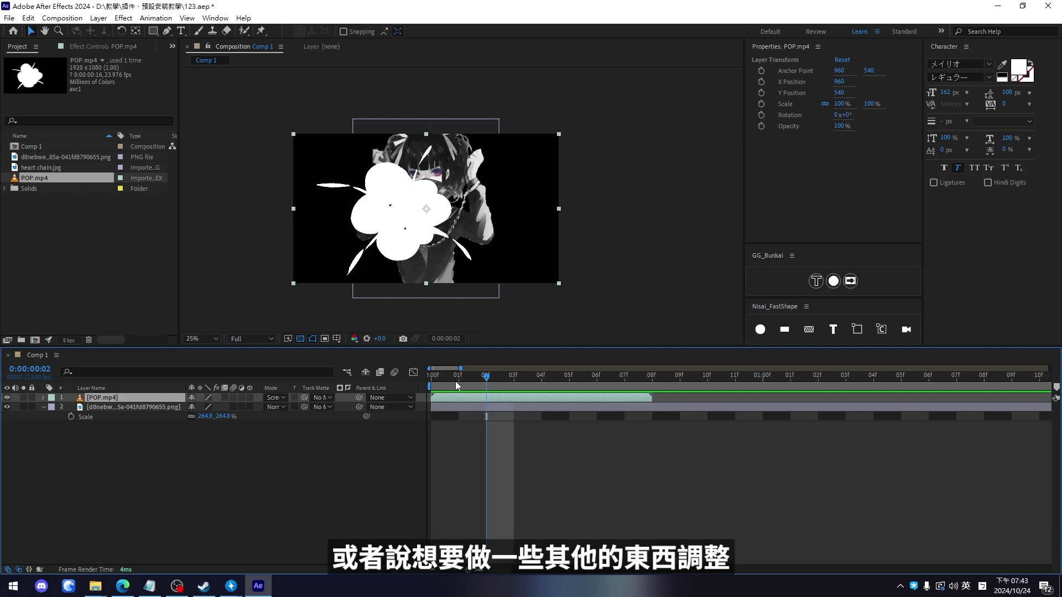
Step: Add a Stroke layer style to POP.mp4 with pink colour F196FF and a size of about 7.3
left_click(469, 301)
key("period")
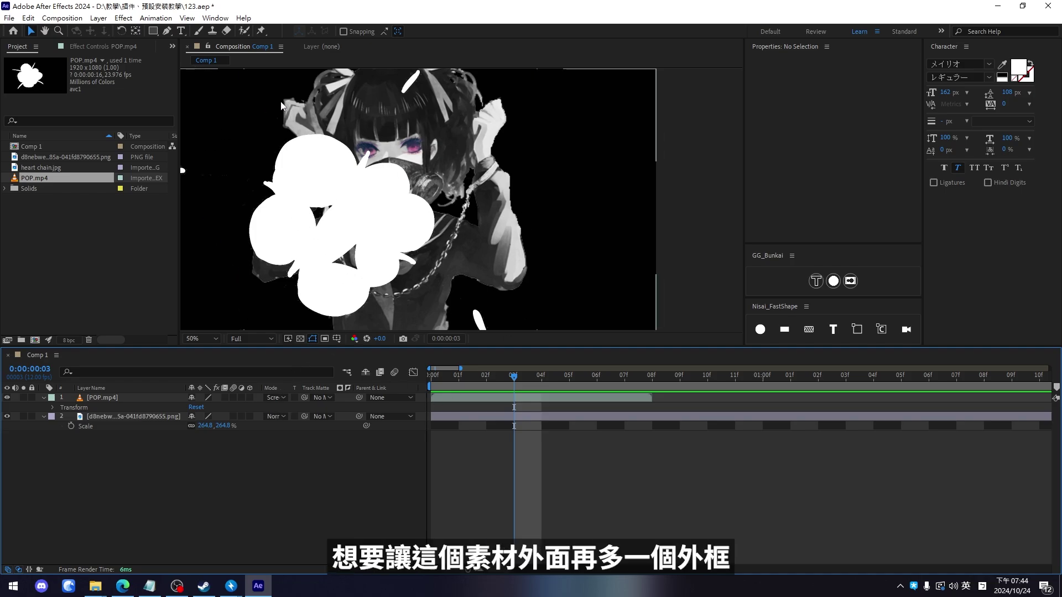
right_click(107, 398)
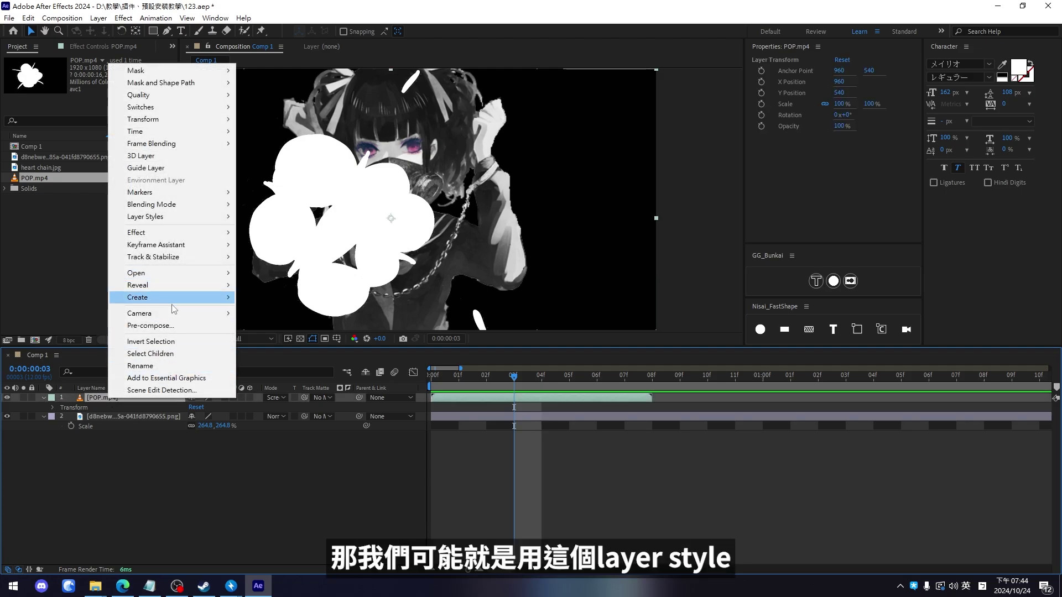
mouse_move(224, 217)
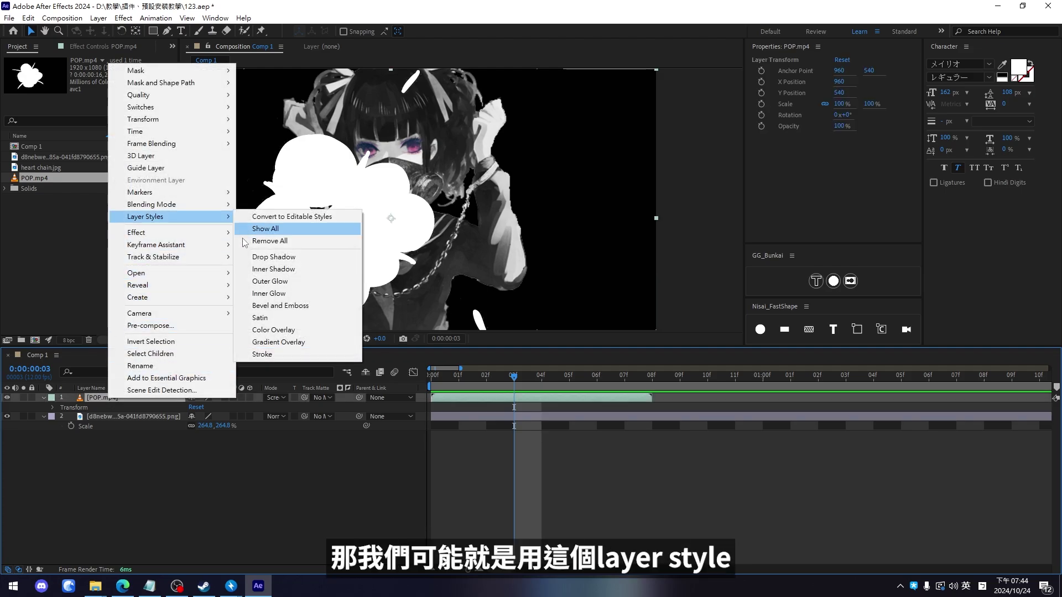
left_click(293, 354)
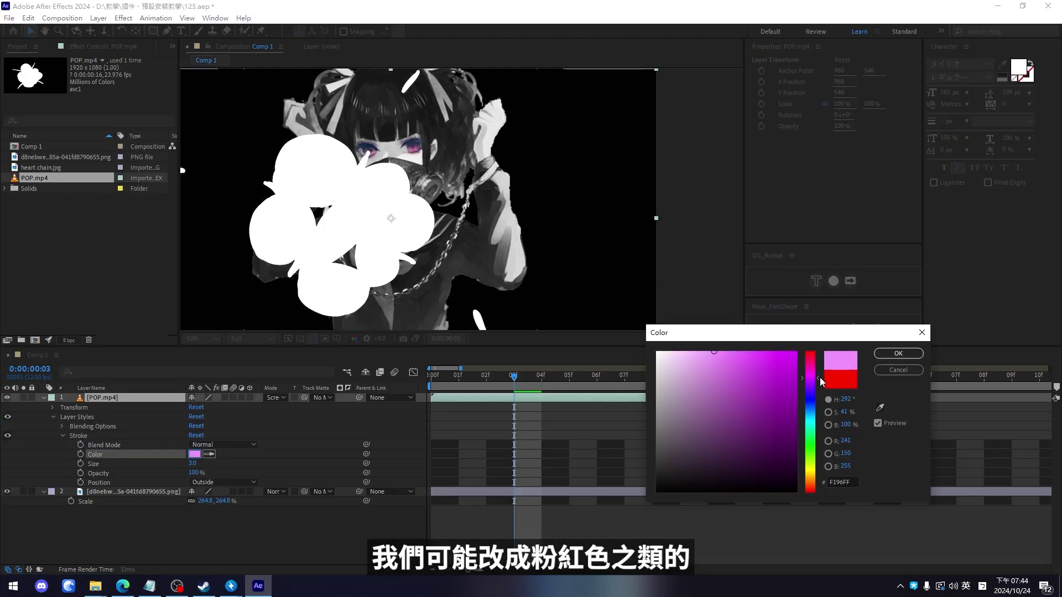
left_click(877, 352)
left_click_drag(193, 463, 214, 461)
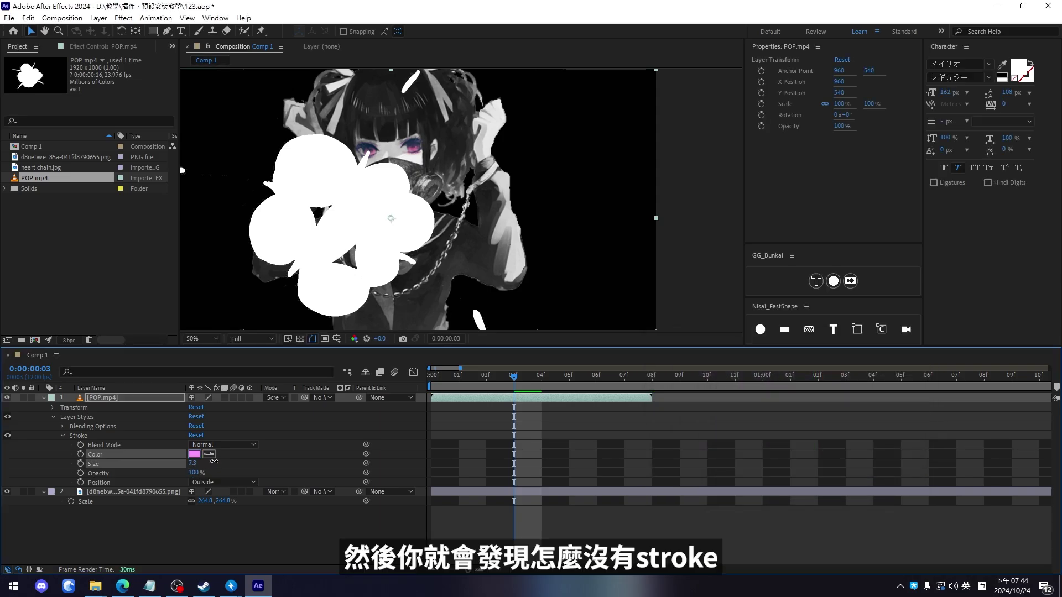
Step: Move the POP.mp4 layer around over the character image to examine how its Stroke style renders
scroll(482, 163, "down", 2)
left_click_drag(500, 136, 460, 188)
left_click_drag(250, 258, 288, 224)
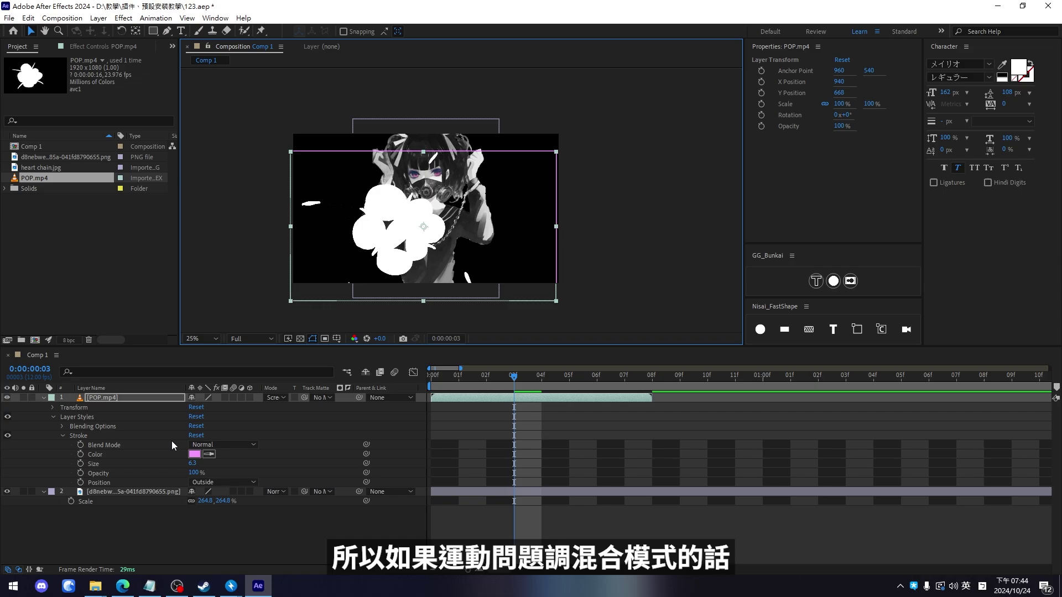
left_click_drag(402, 262, 437, 286)
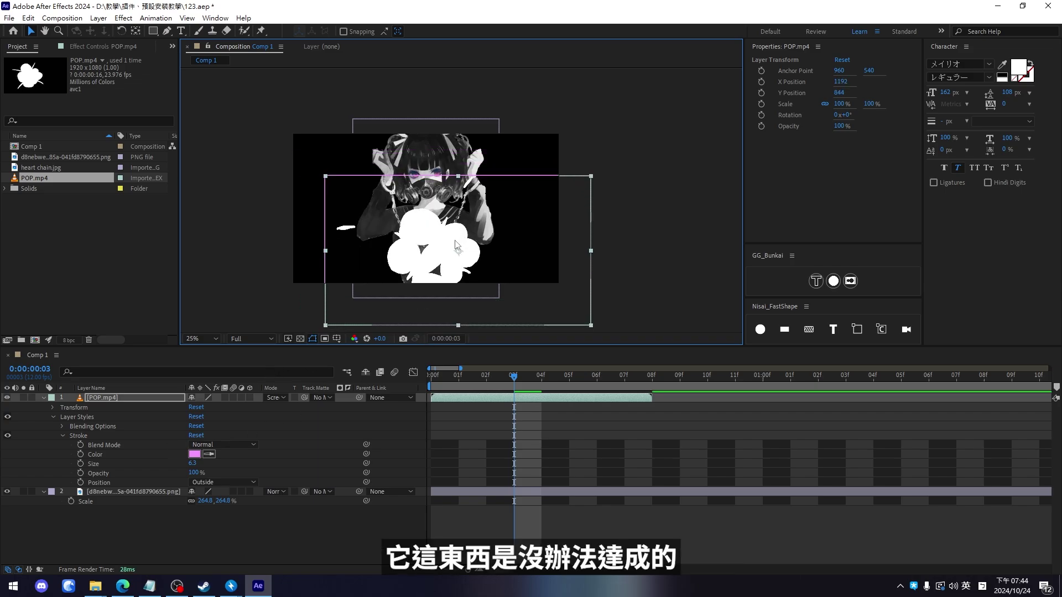
Step: Set POP.mp4's blending mode to Normal and apply the UnMult effect to the layer through FX Console
left_click(275, 397)
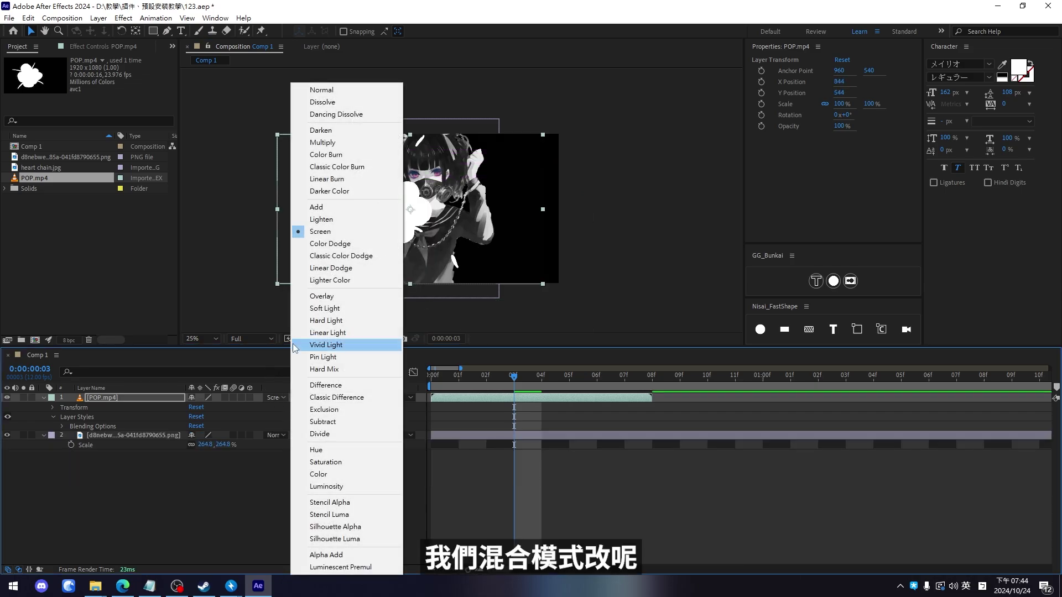
left_click(332, 87)
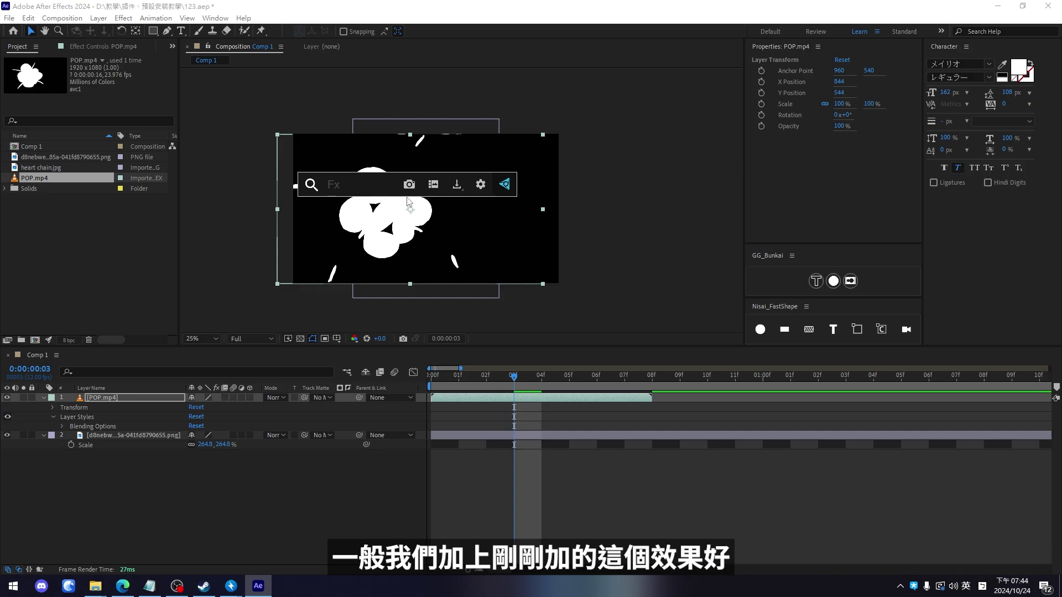
type("unm")
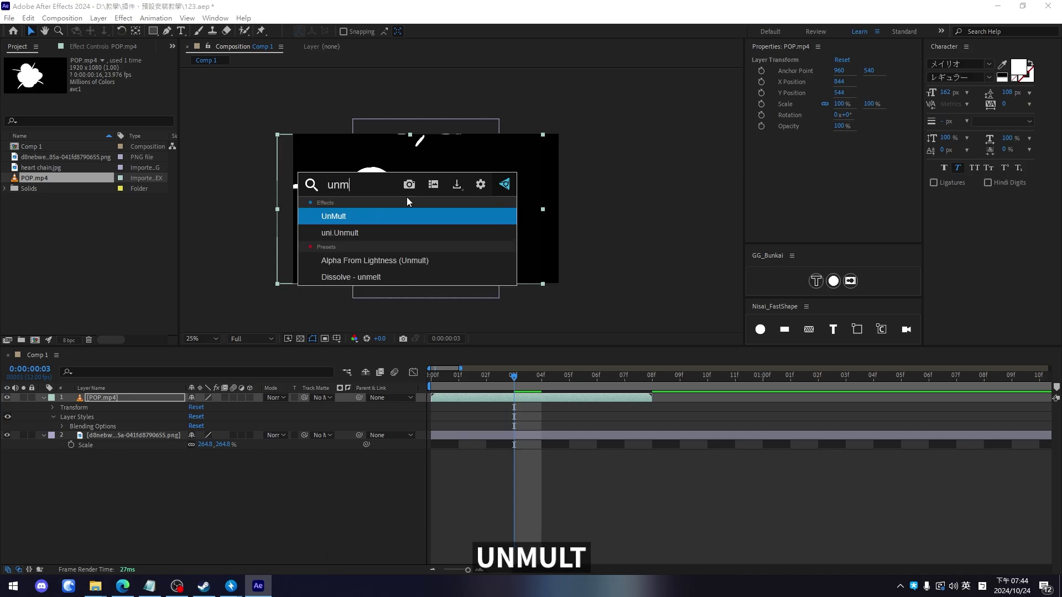
key("Return")
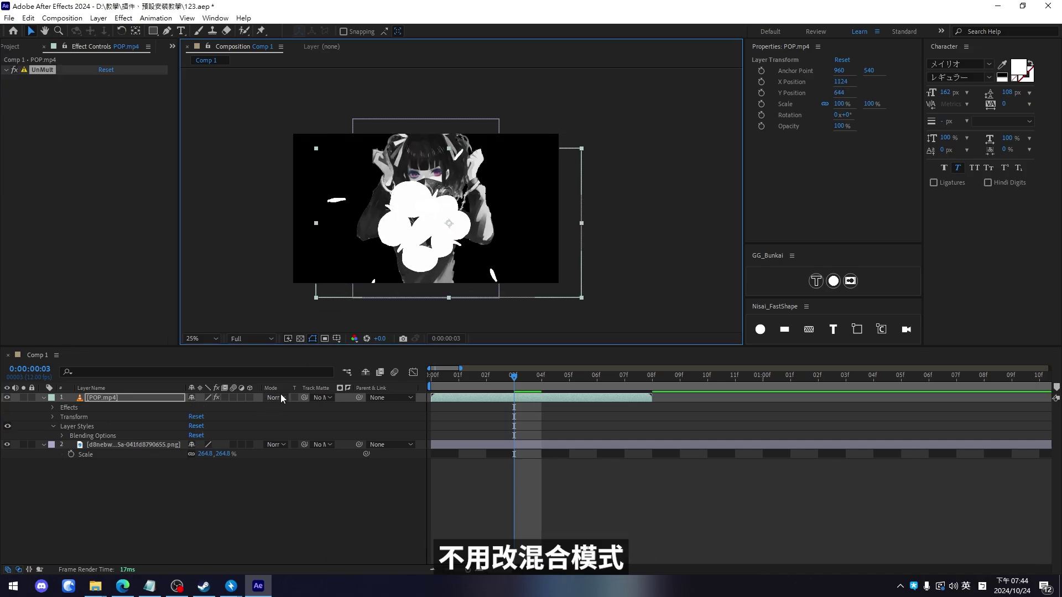
Step: Add a pink Stroke layer style with a size of about 13.1 to POP.mp4 and inspect its outline up close
right_click(120, 396)
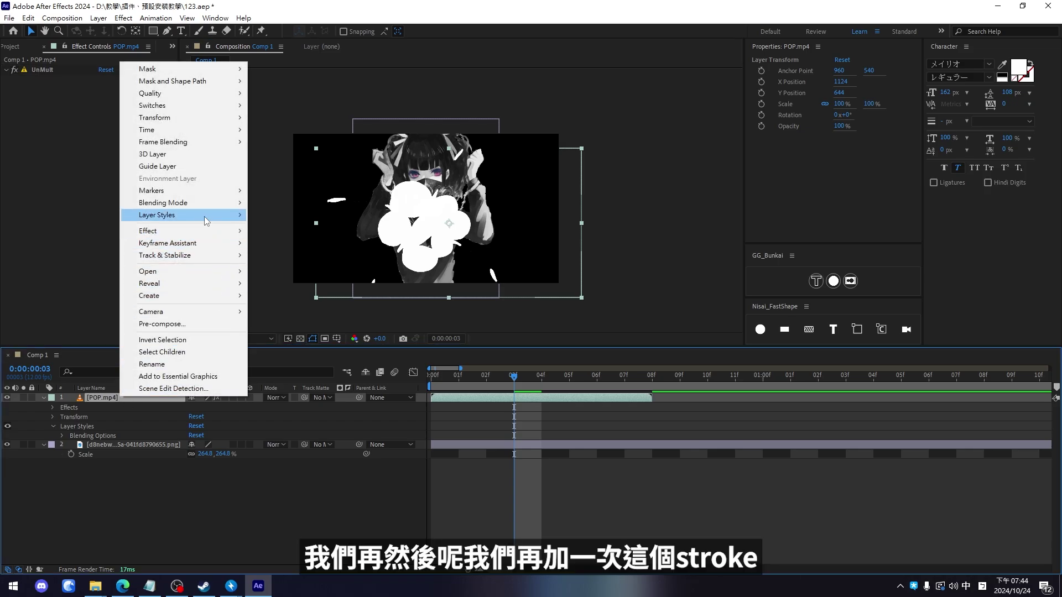
mouse_move(204, 215)
left_click(301, 355)
scroll(420, 210, "up", 4)
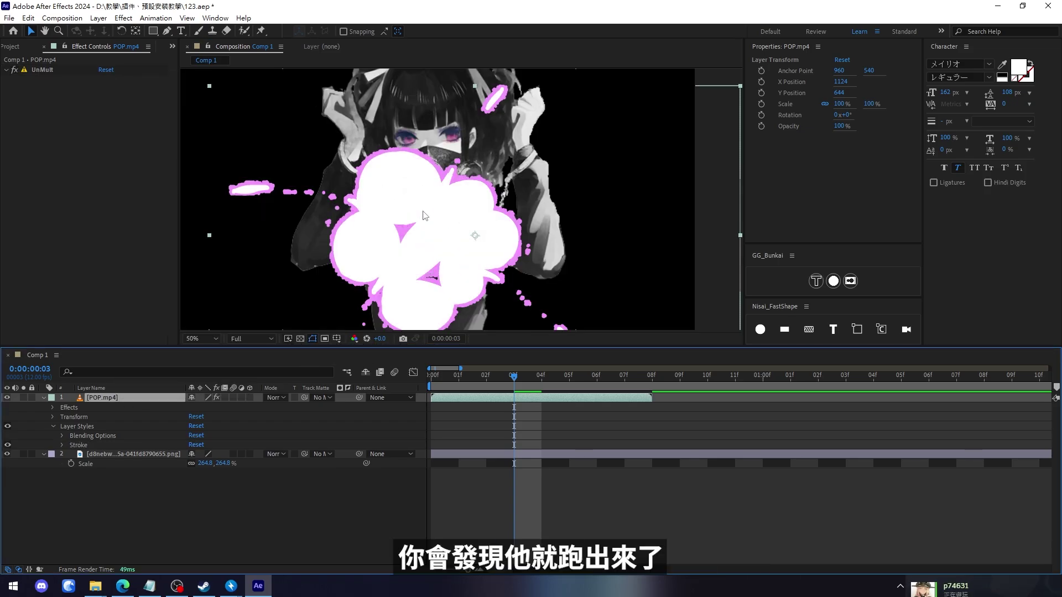
scroll(419, 204, "down", 2)
scroll(431, 191, "up", 2)
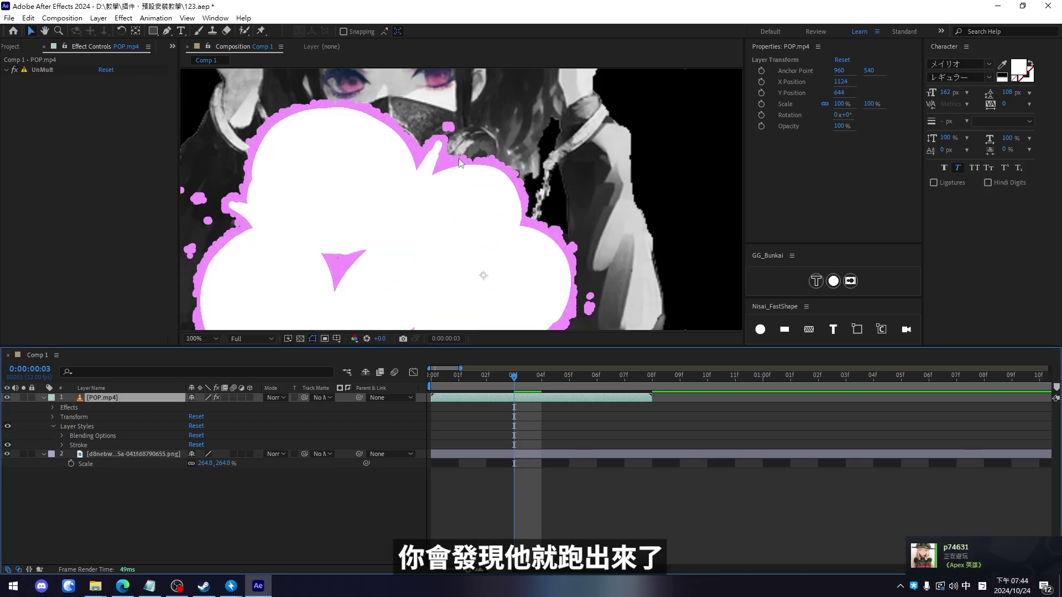
scroll(458, 185, "down", 2)
Step: Apply the Fill effect to the POP.mp4 layer through FX Console
key("ctrl+space")
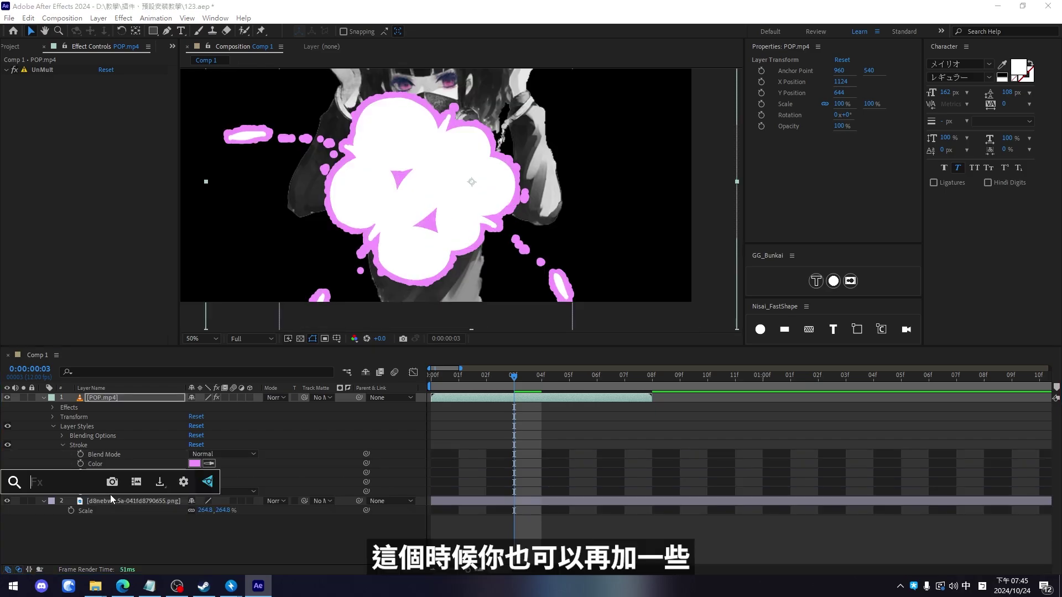
type("fill")
key("Return")
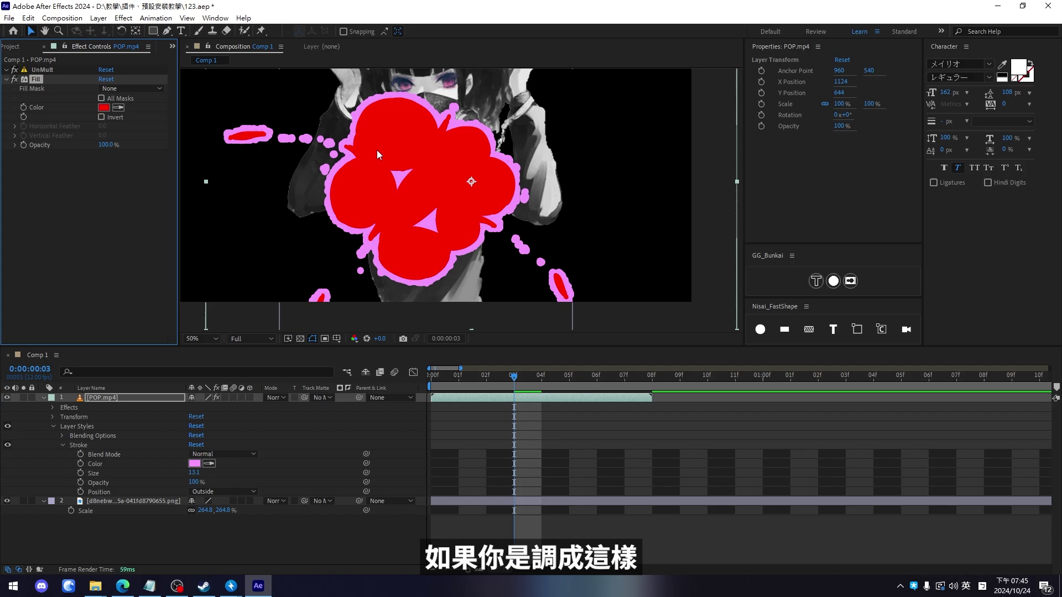
Step: Try POP.mp4 with UnMult turned off and its blending mode set to Screen, and undo these changes
left_click(15, 69)
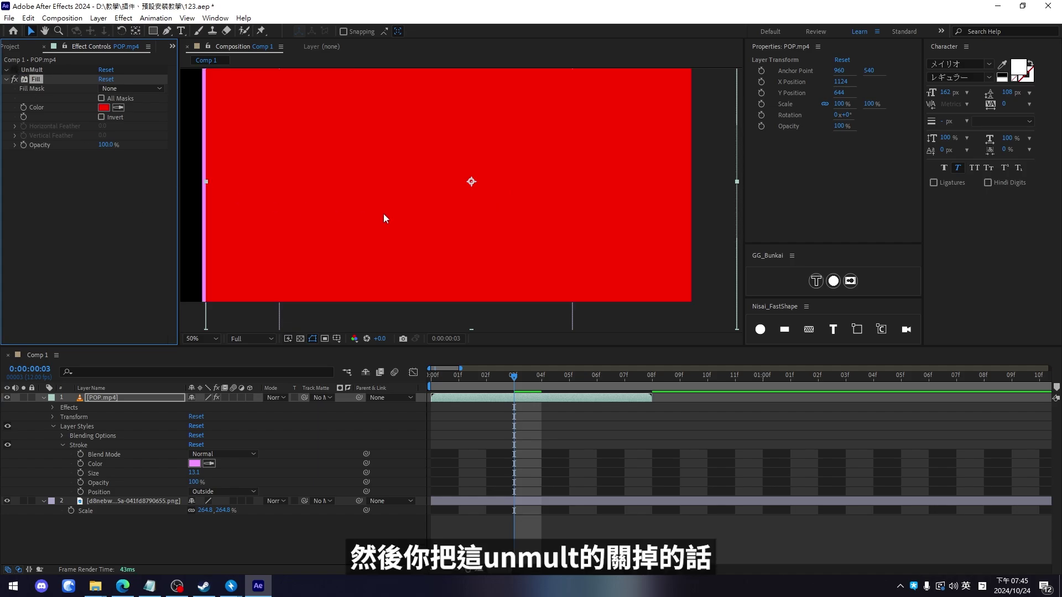
scroll(385, 211, "down", 2)
left_click(275, 397)
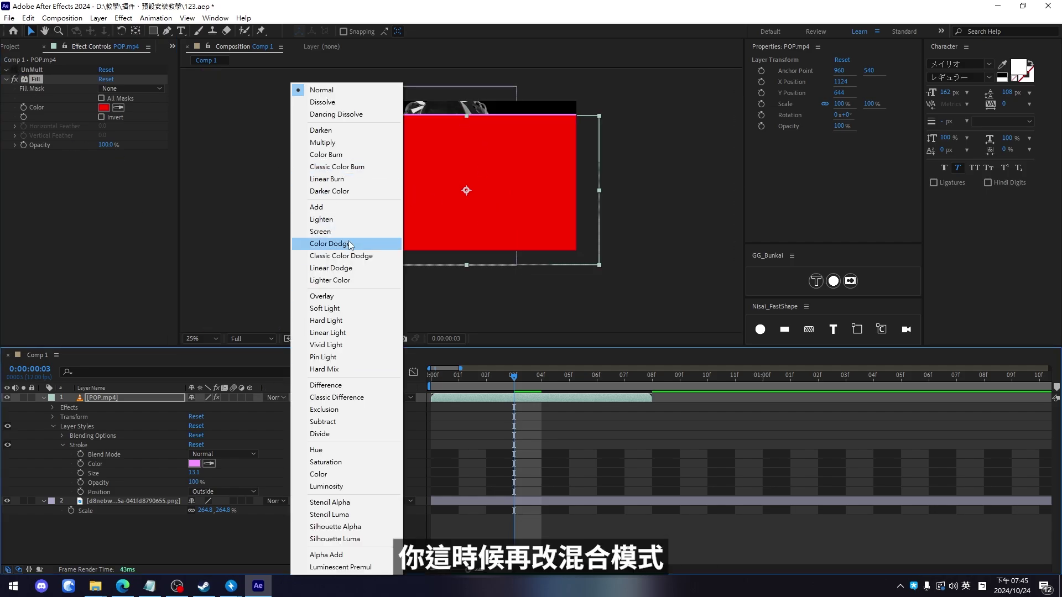
left_click(310, 228)
key("ctrl+z")
key("ctrl+z")
key("ctrl+z")
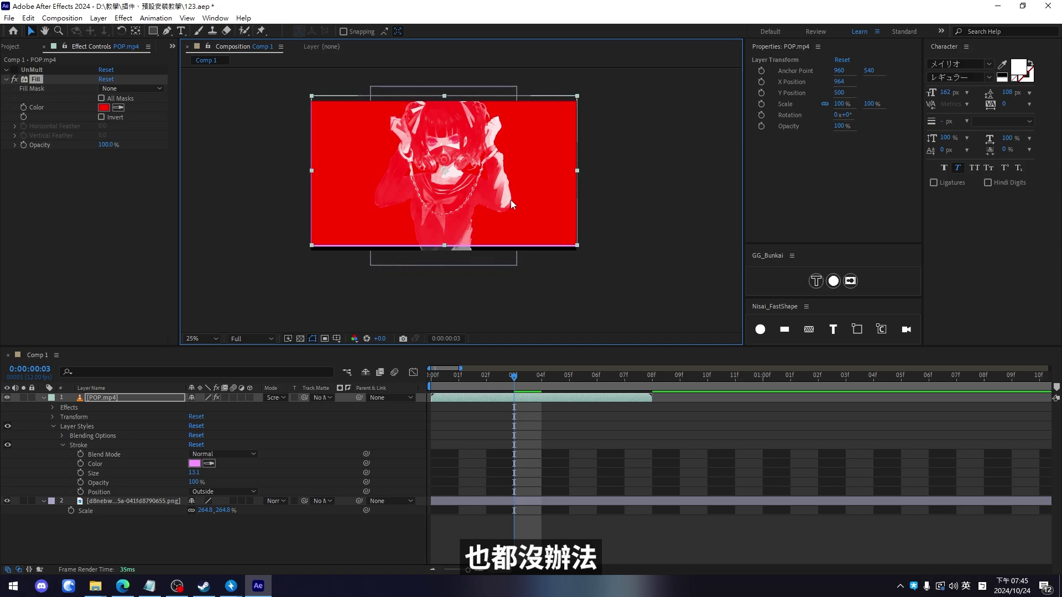
key("ctrl+z")
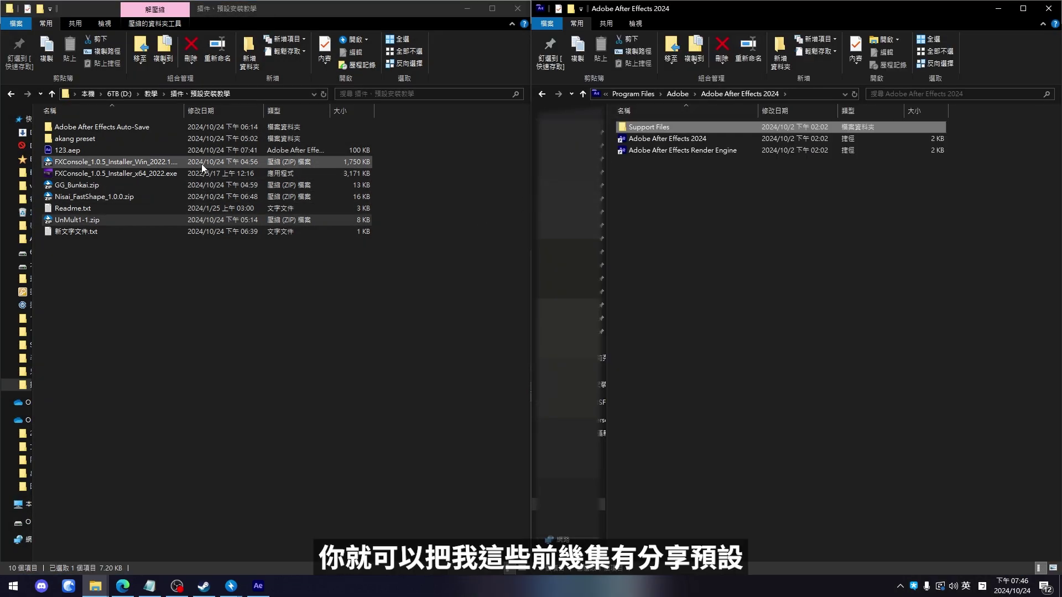
Step: Copy the akang preset folder into the Presets folder inside After Effects 2024's Support Files
double_click(656, 128)
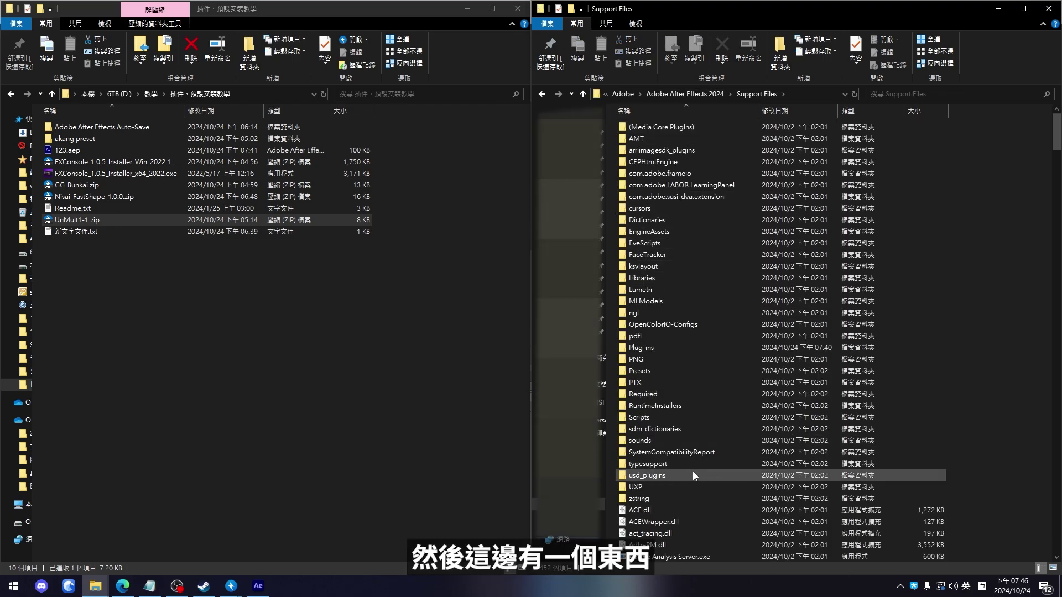
double_click(641, 374)
left_click_drag(81, 141, 772, 357)
left_click_drag(772, 357, 772, 357)
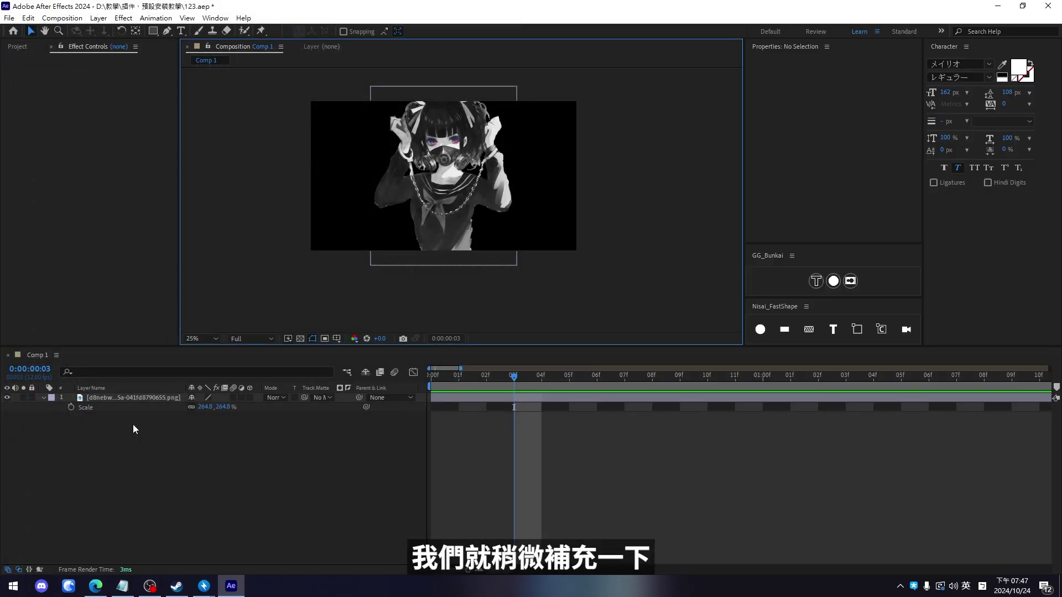
Step: Show the full duration of Comp 1 in the timeline
key("semicolon")
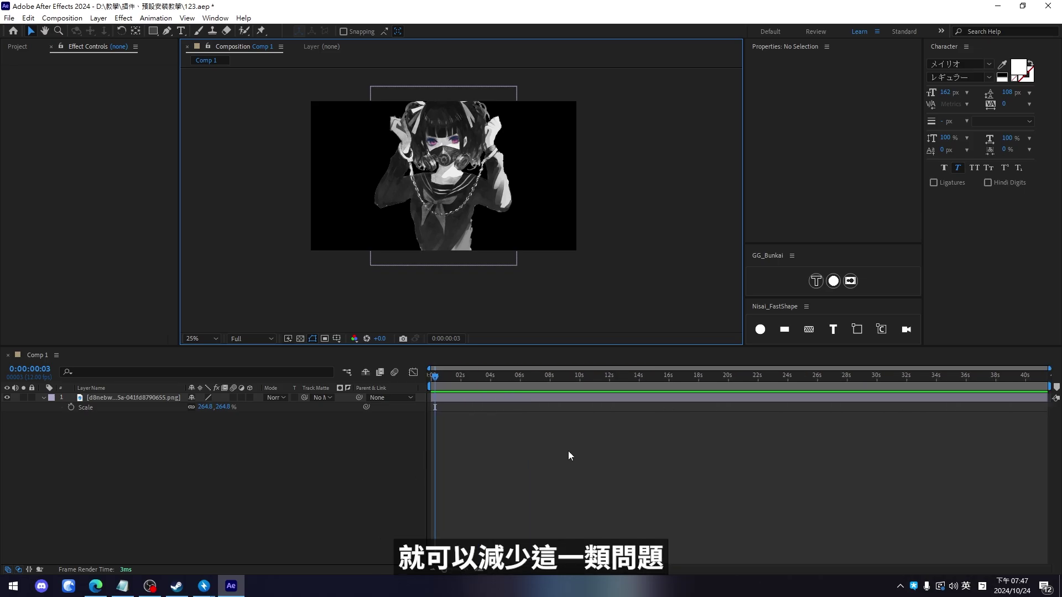